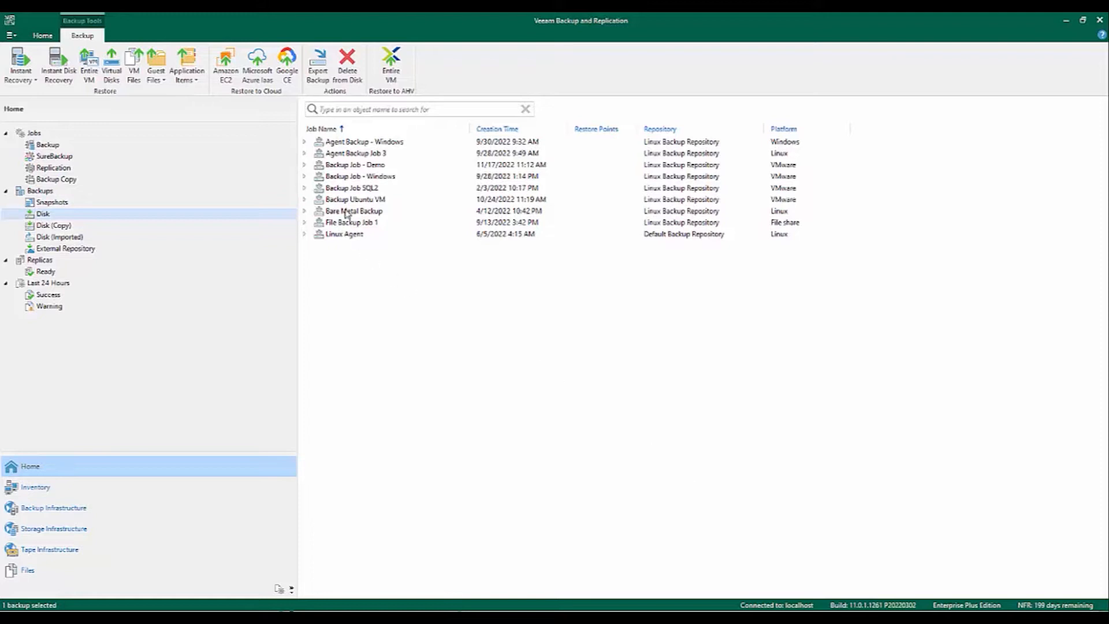
Start an Instant Recovery to Microsoft Hyper-V for the Windows Server machine in Backup Job - Windows and accept its restore point
{"action": "left_click", "coordinate": [305, 176]}
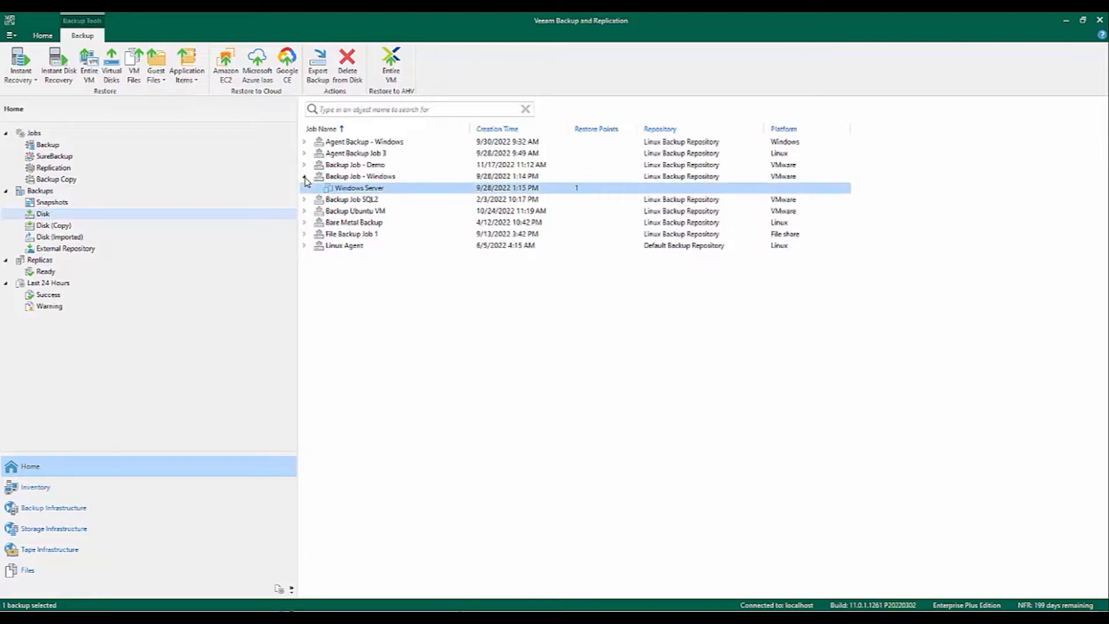
{"action": "right_click", "coordinate": [348, 191]}
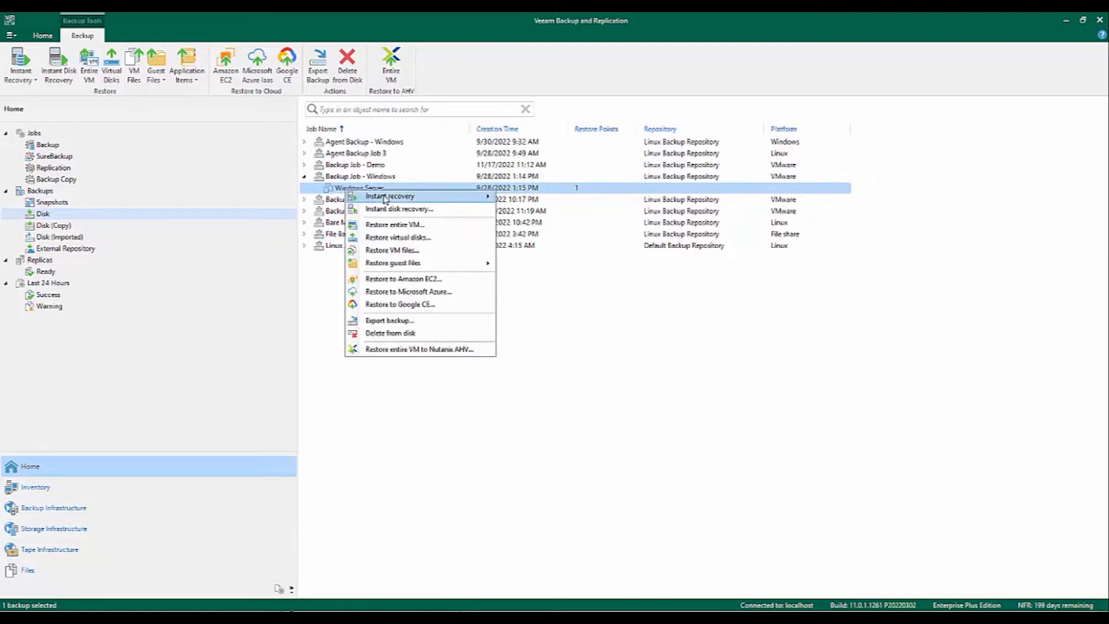
{"action": "mouse_move", "coordinate": [385, 199]}
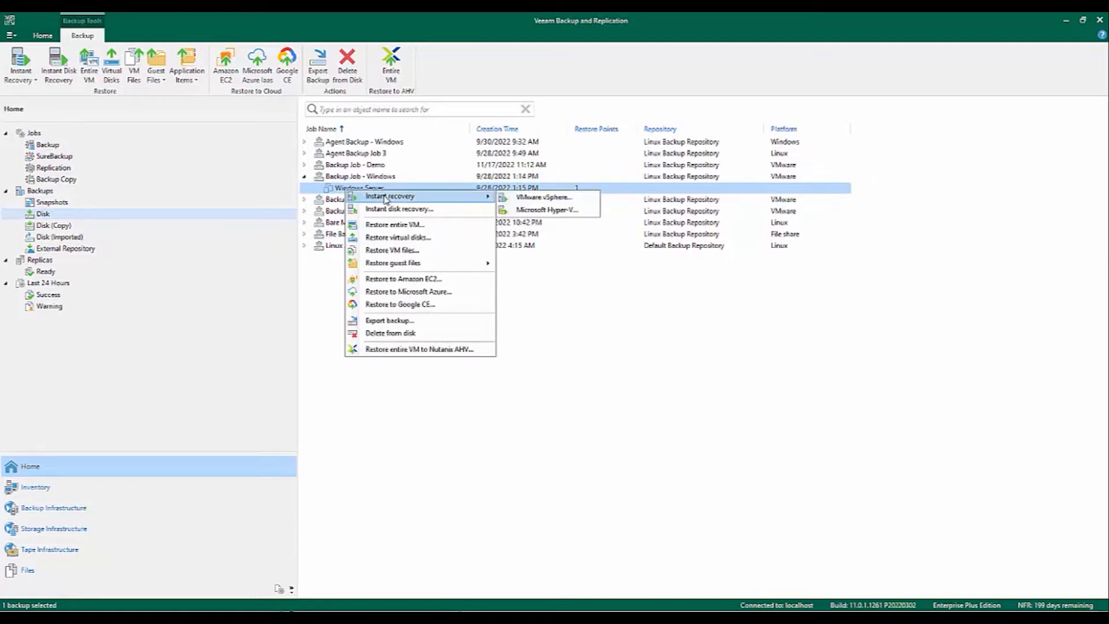
{"action": "left_click", "coordinate": [528, 211]}
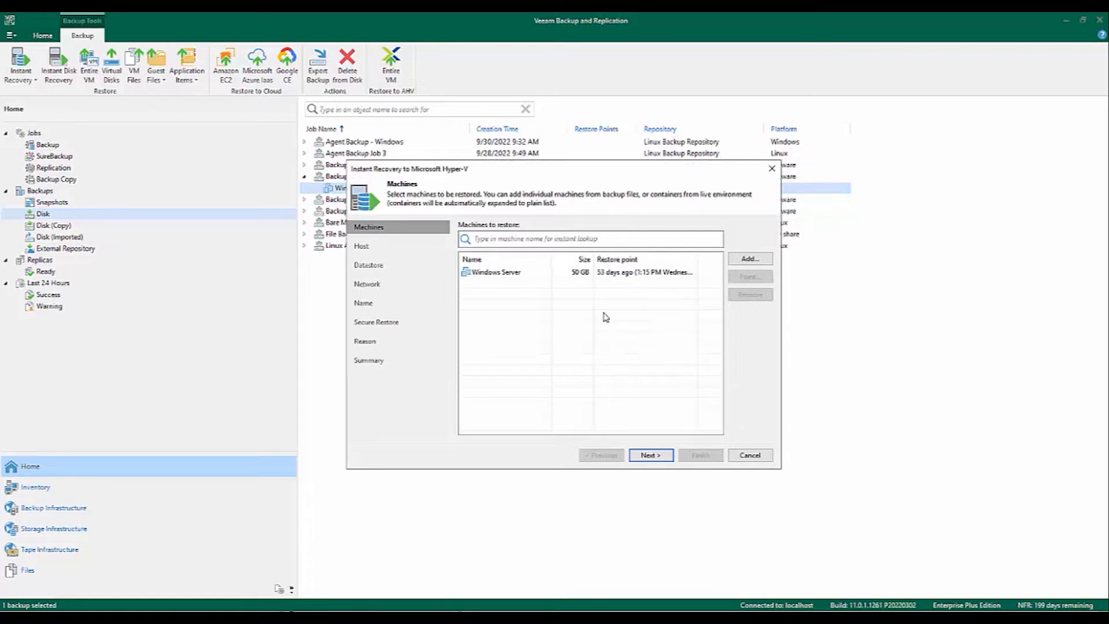
{"action": "left_click", "coordinate": [555, 279]}
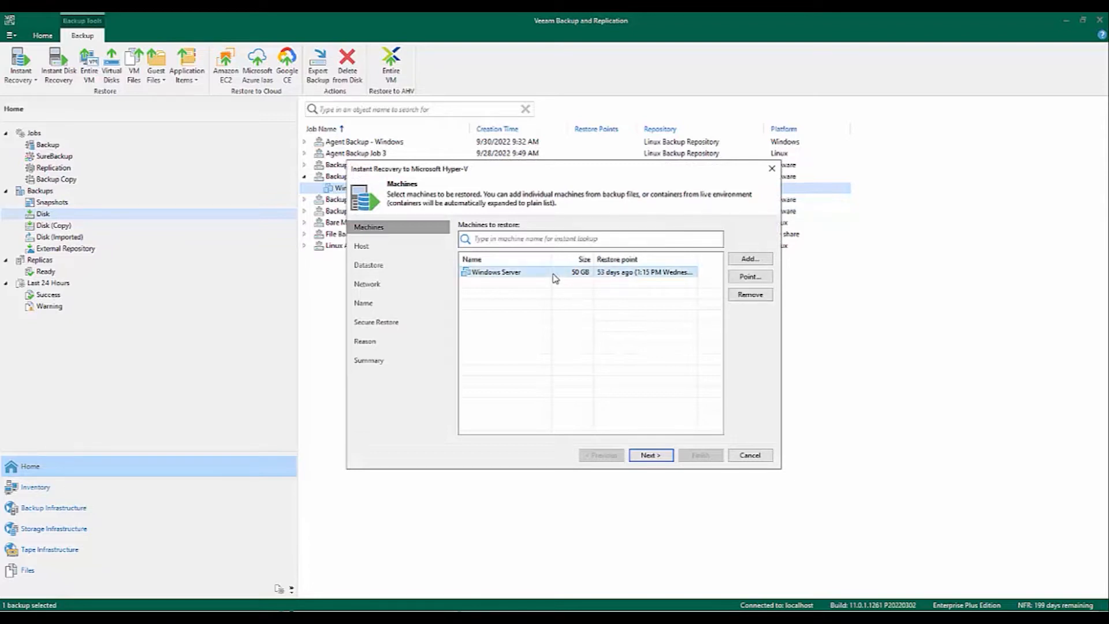
{"action": "left_click", "coordinate": [650, 456]}
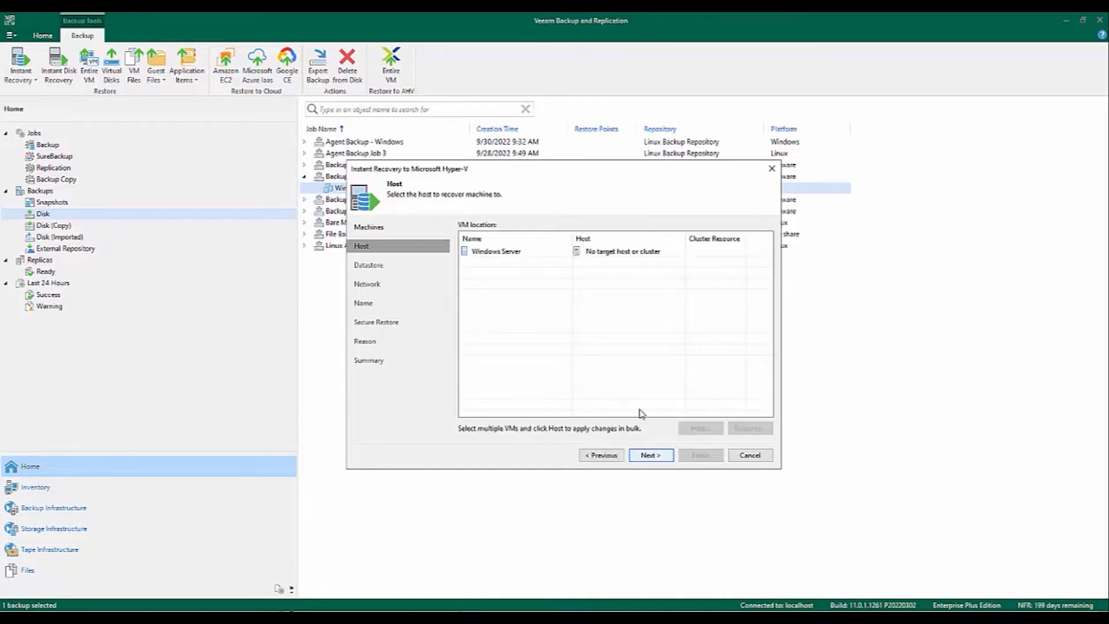
Assign host 192.168.1.131 as the recovery target for Windows Server and accept the default file locations
{"action": "left_click", "coordinate": [554, 256]}
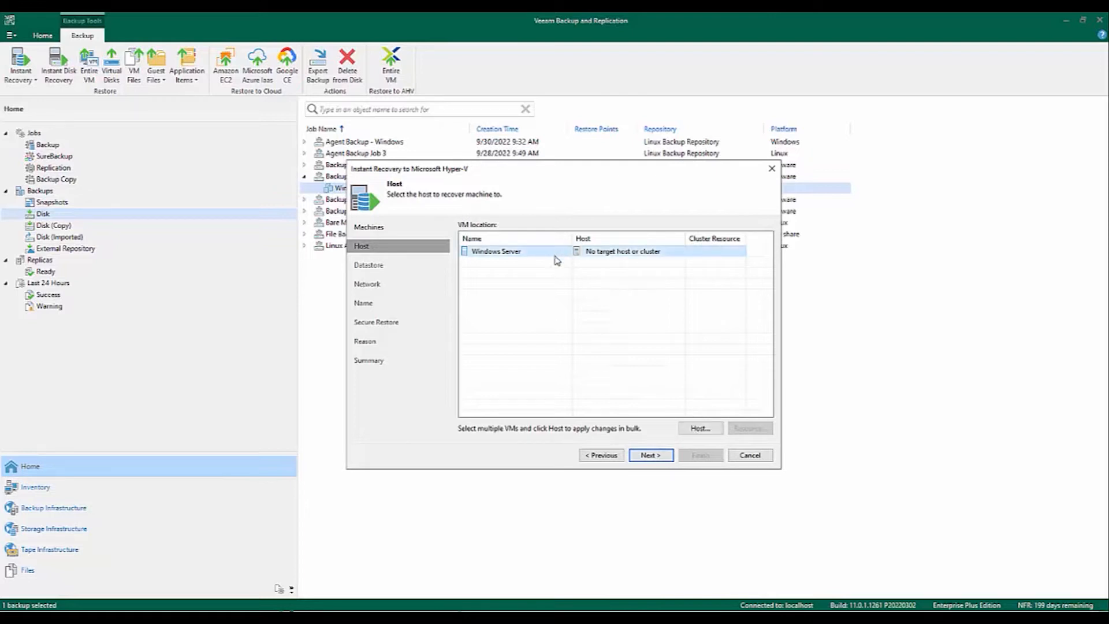
{"action": "left_click", "coordinate": [696, 430]}
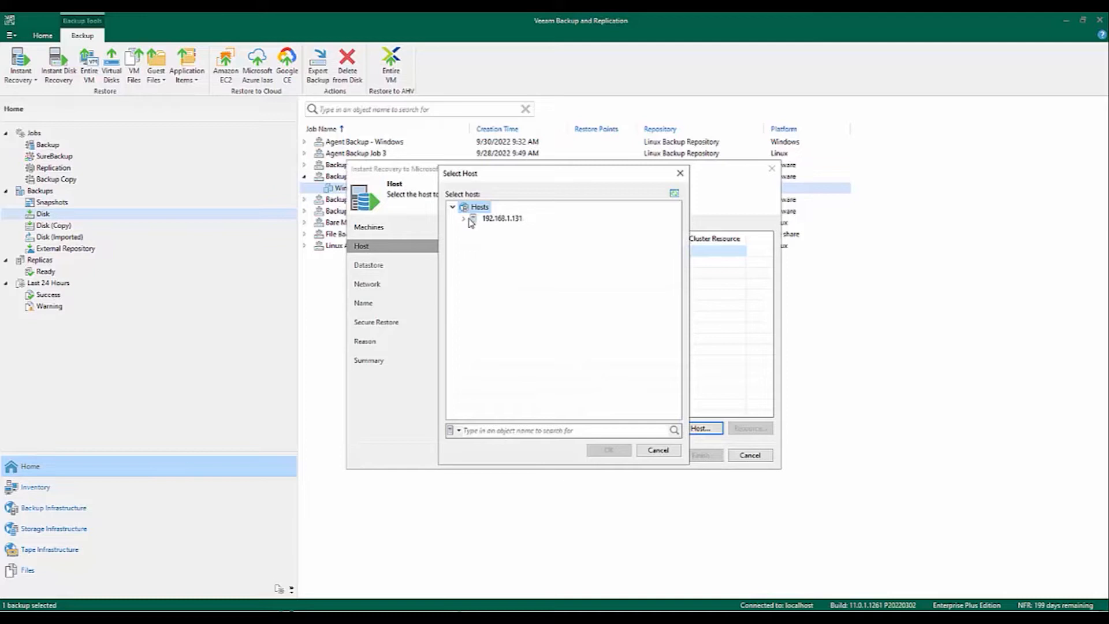
{"action": "left_click", "coordinate": [464, 219]}
{"action": "left_click", "coordinate": [501, 218]}
{"action": "left_click", "coordinate": [608, 449]}
{"action": "left_click", "coordinate": [650, 456]}
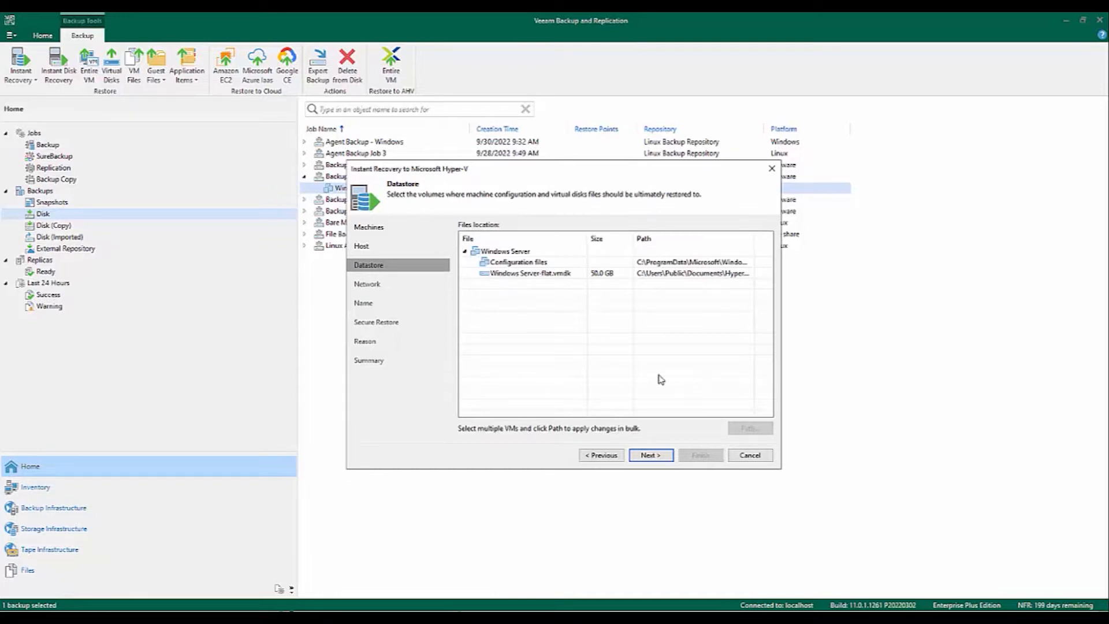
{"action": "left_click", "coordinate": [550, 278]}
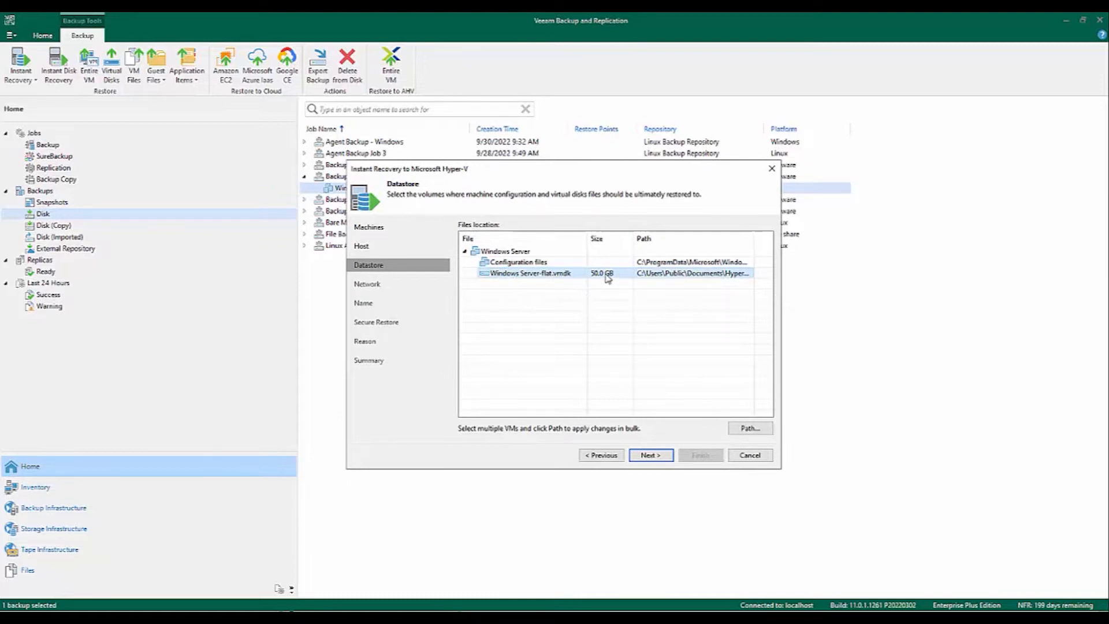
{"action": "left_click", "coordinate": [659, 461]}
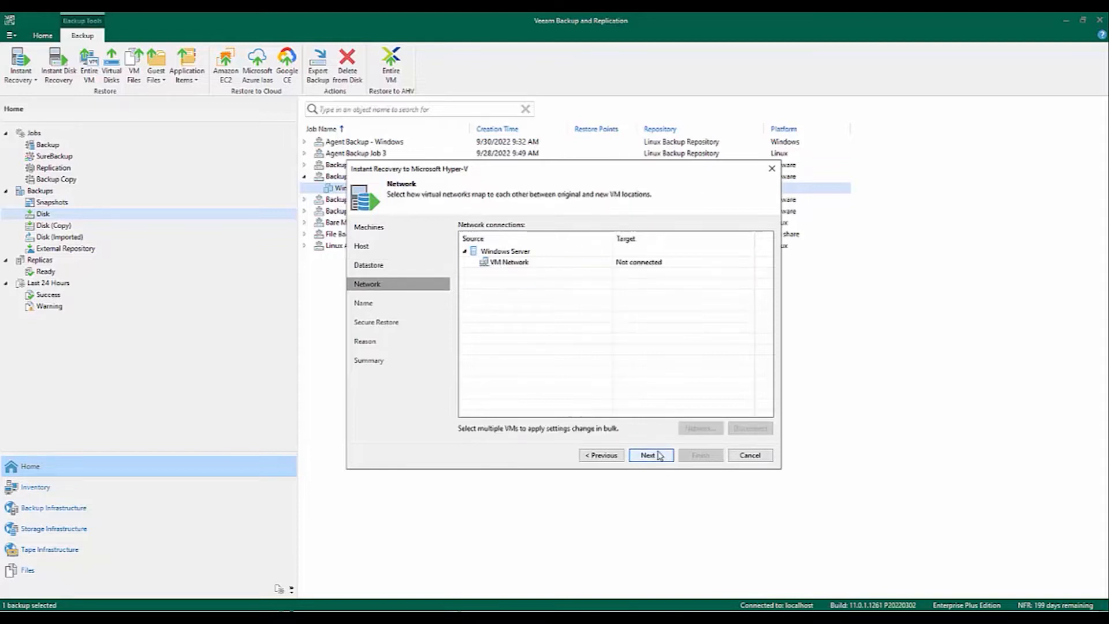
{"action": "left_click", "coordinate": [609, 267]}
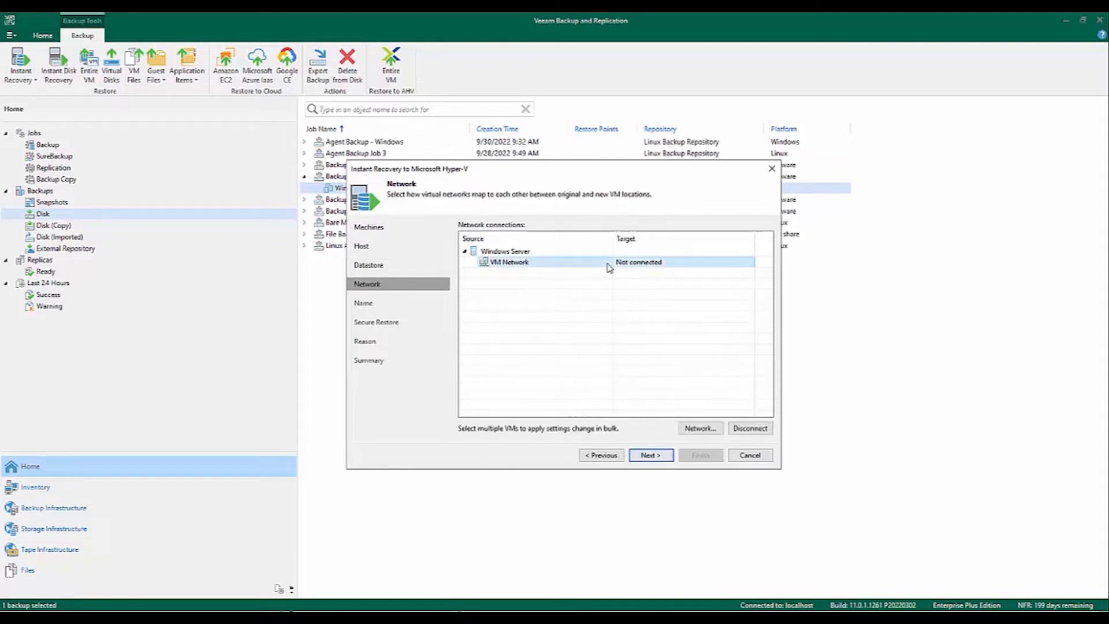
{"action": "left_click", "coordinate": [714, 428]}
{"action": "left_click", "coordinate": [462, 219]}
{"action": "left_click", "coordinate": [491, 219]}
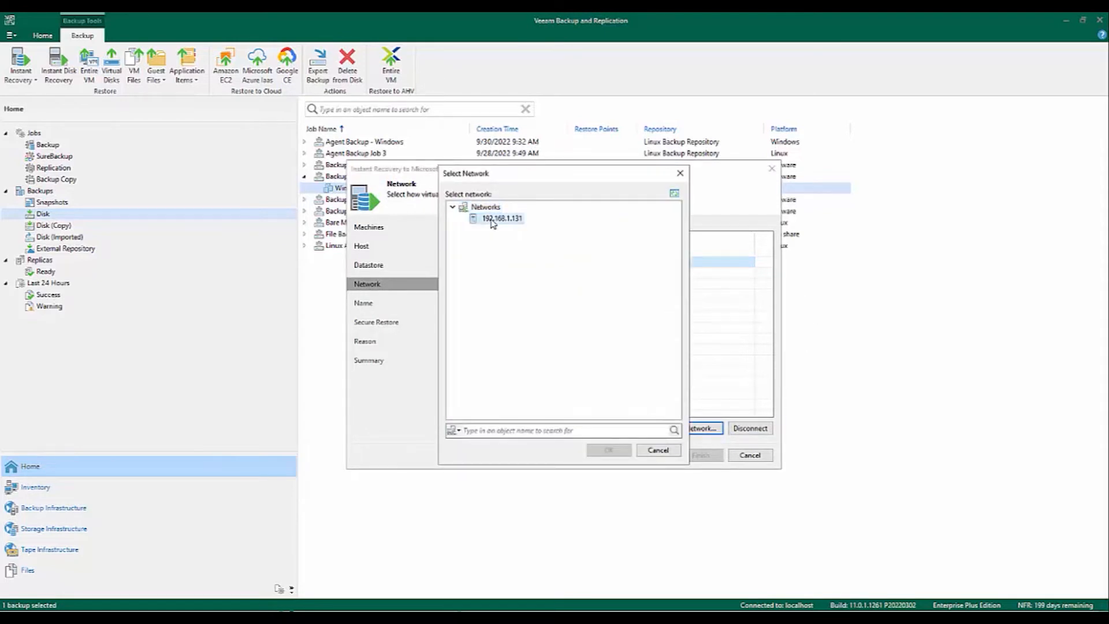
{"action": "left_click", "coordinate": [658, 450]}
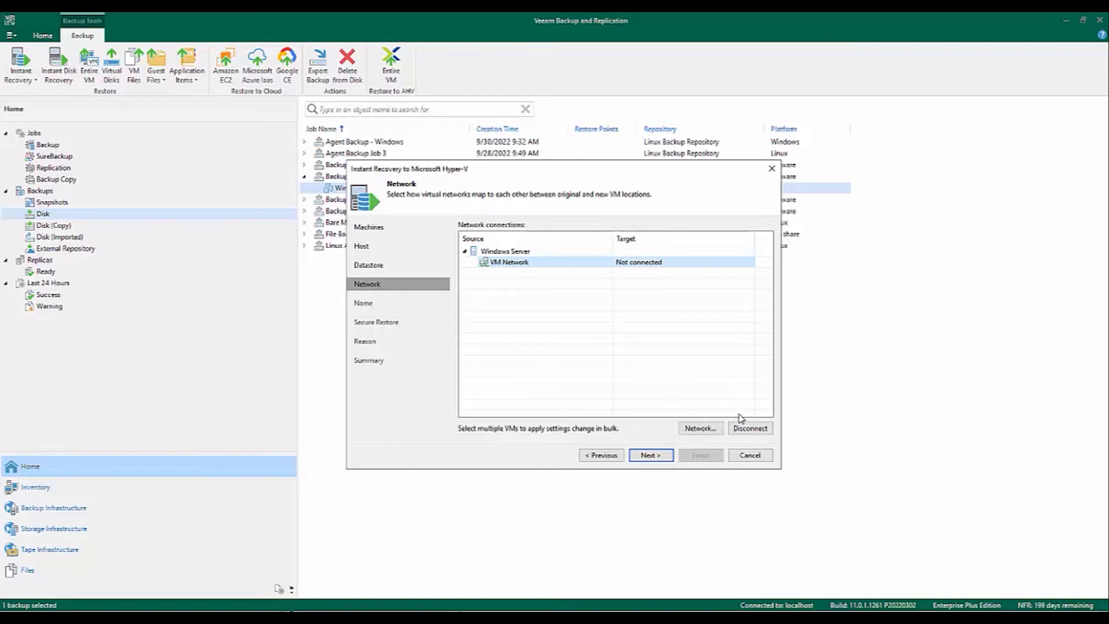
Set the VM Network connection of the recovered machine as disconnected and proceed to the naming settings
{"action": "left_click", "coordinate": [750, 433]}
{"action": "left_click", "coordinate": [763, 429]}
{"action": "left_click", "coordinate": [661, 456]}
Add the prefix new_ to the recovered Windows Server machine's name
{"action": "left_click", "coordinate": [596, 256]}
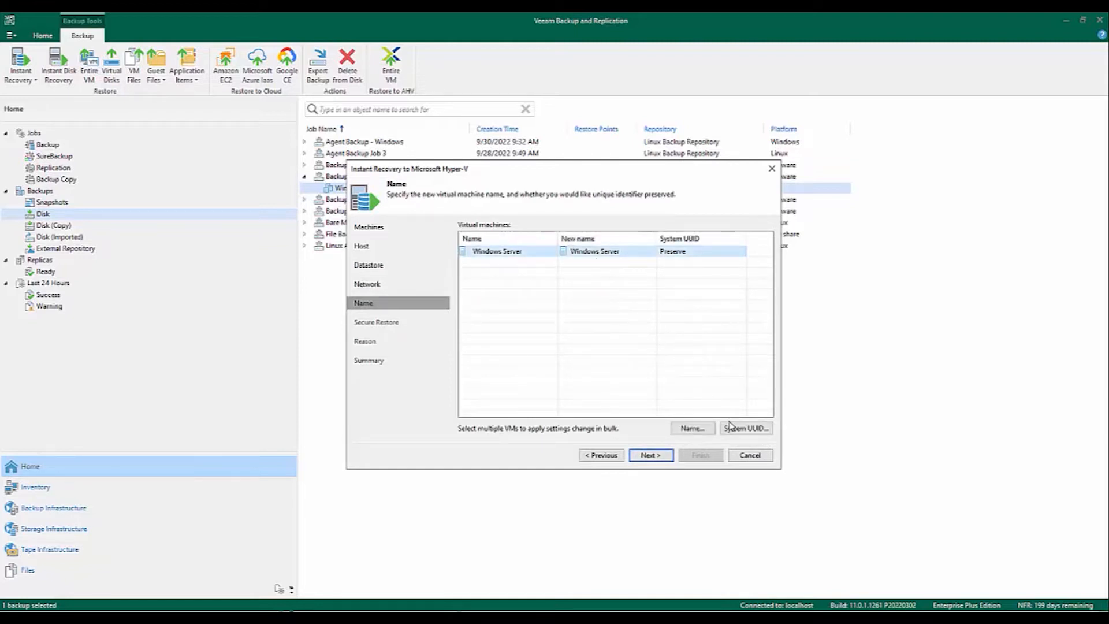
{"action": "left_click", "coordinate": [707, 429]}
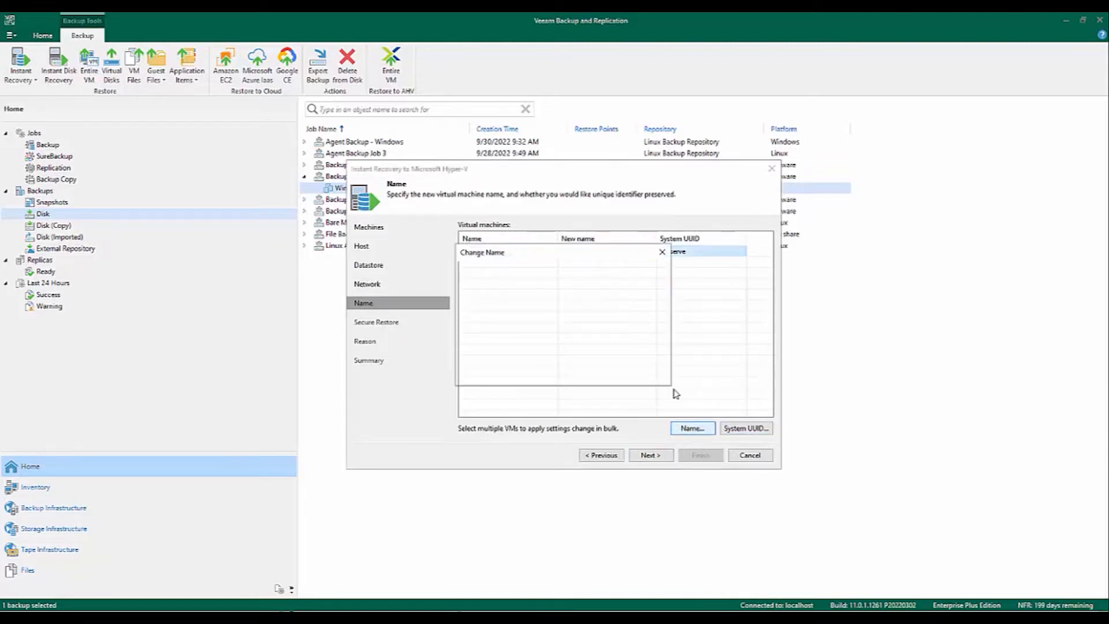
{"action": "left_click", "coordinate": [575, 297]}
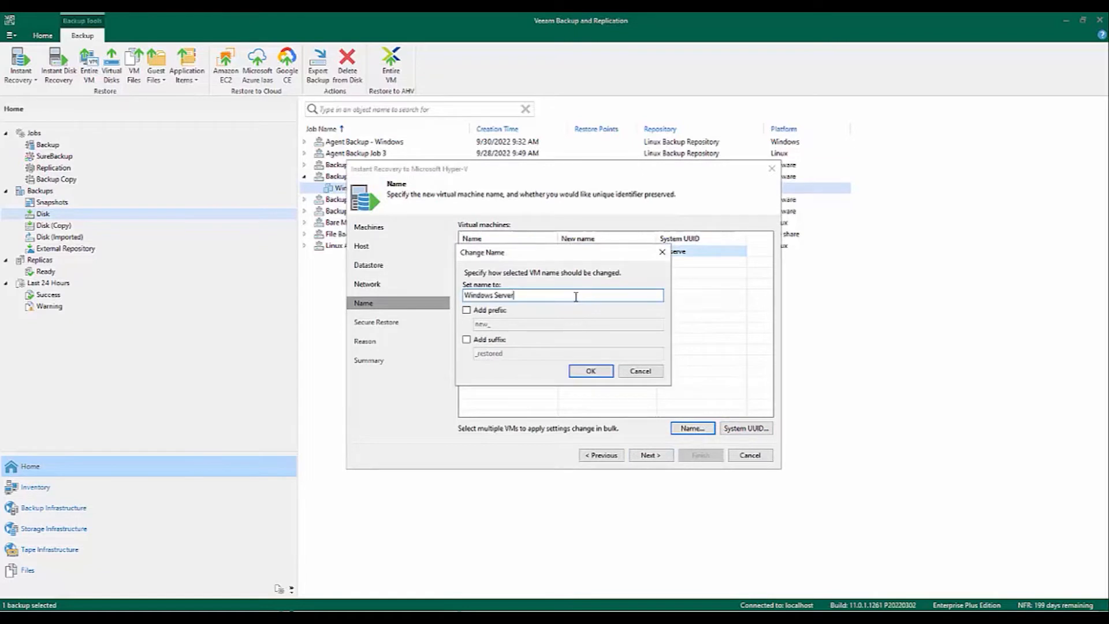
{"action": "left_click", "coordinate": [466, 311]}
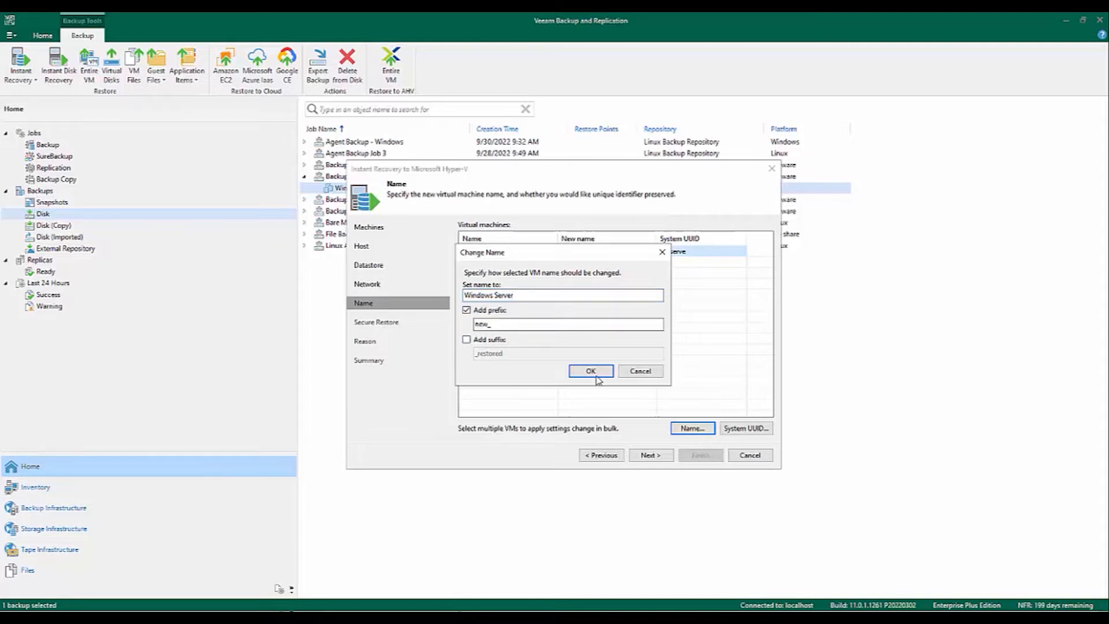
{"action": "left_click", "coordinate": [595, 374]}
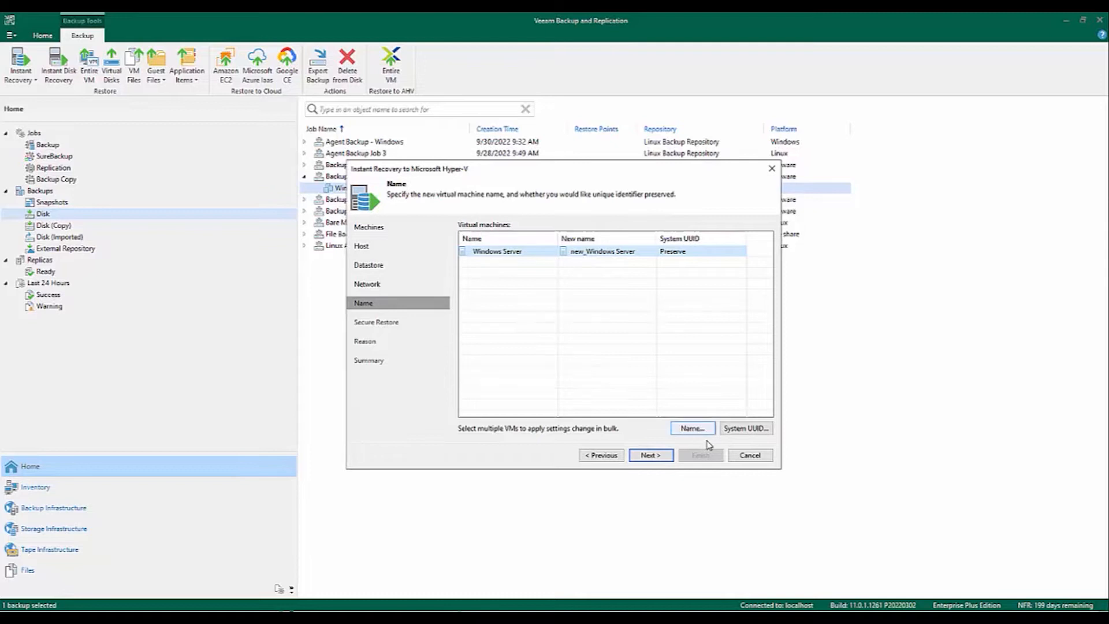
Generate a new BIOS UUID for the recovered machine and proceed to the secure restore settings
{"action": "left_click", "coordinate": [745, 429]}
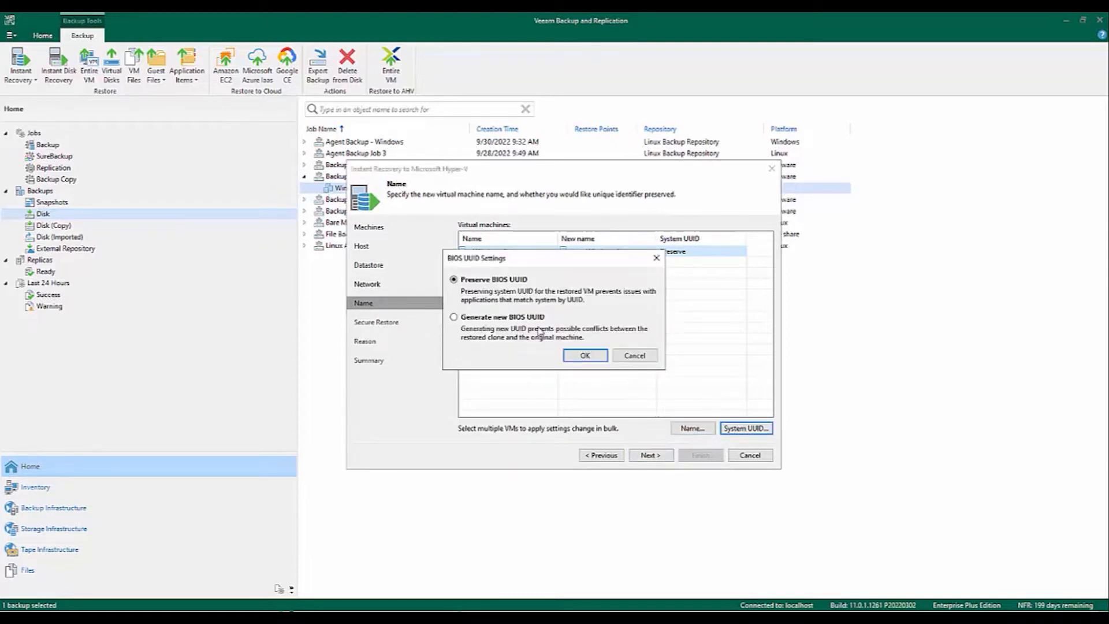
{"action": "left_click", "coordinate": [507, 318]}
{"action": "left_click", "coordinate": [585, 356]}
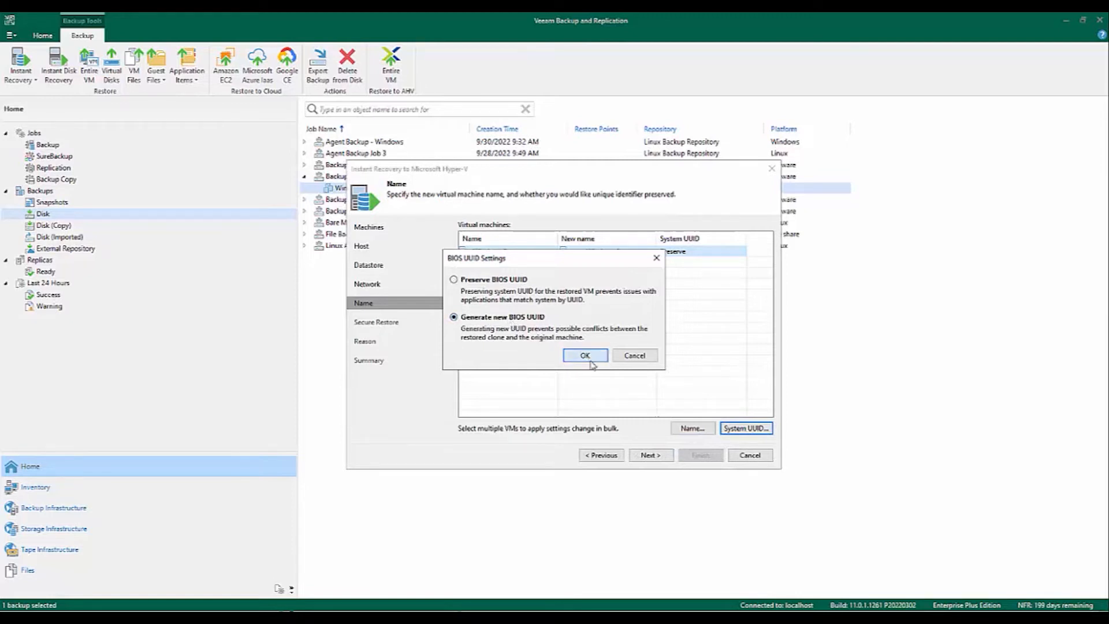
{"action": "left_click", "coordinate": [651, 455]}
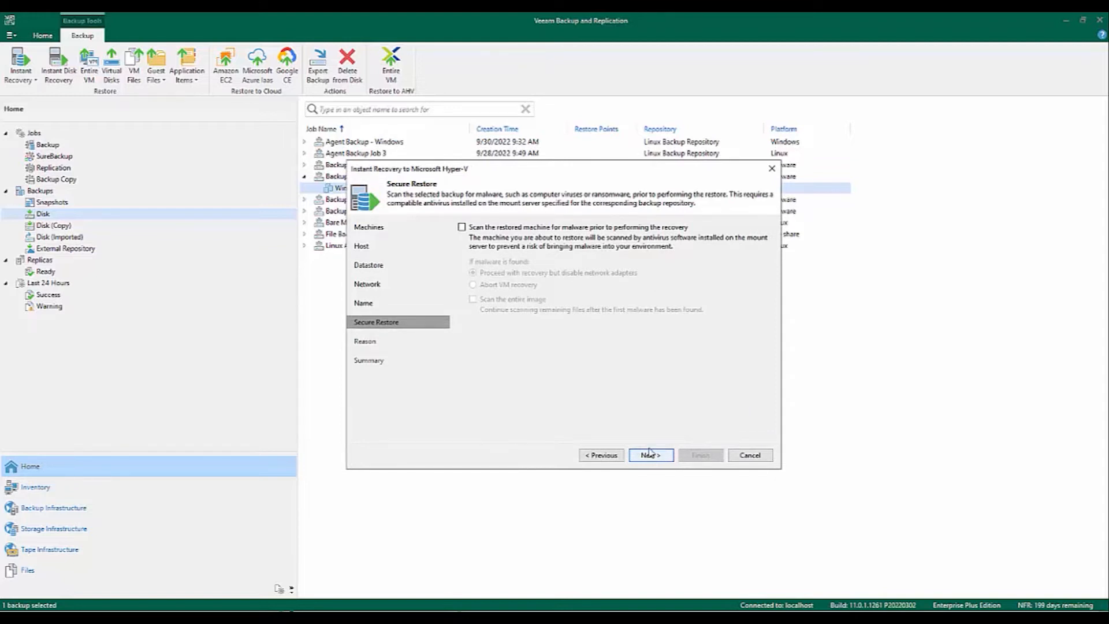
Leave the malware scan disabled and start the recovery with powering on the target VM after restoring turned off
{"action": "left_click", "coordinate": [465, 228]}
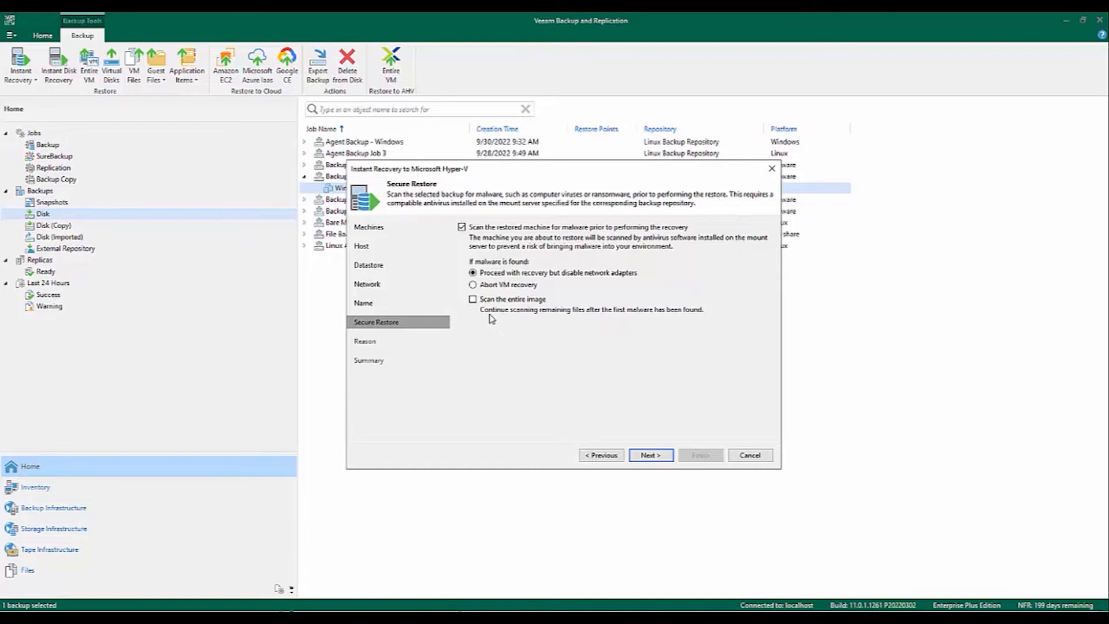
{"action": "left_click", "coordinate": [461, 227]}
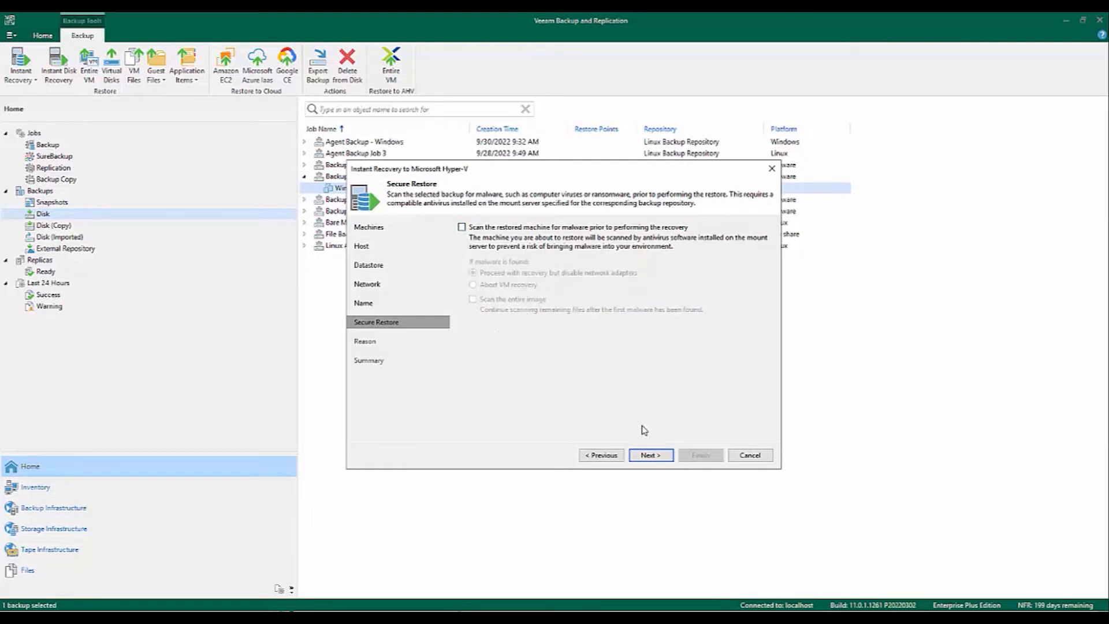
{"action": "left_click", "coordinate": [665, 457]}
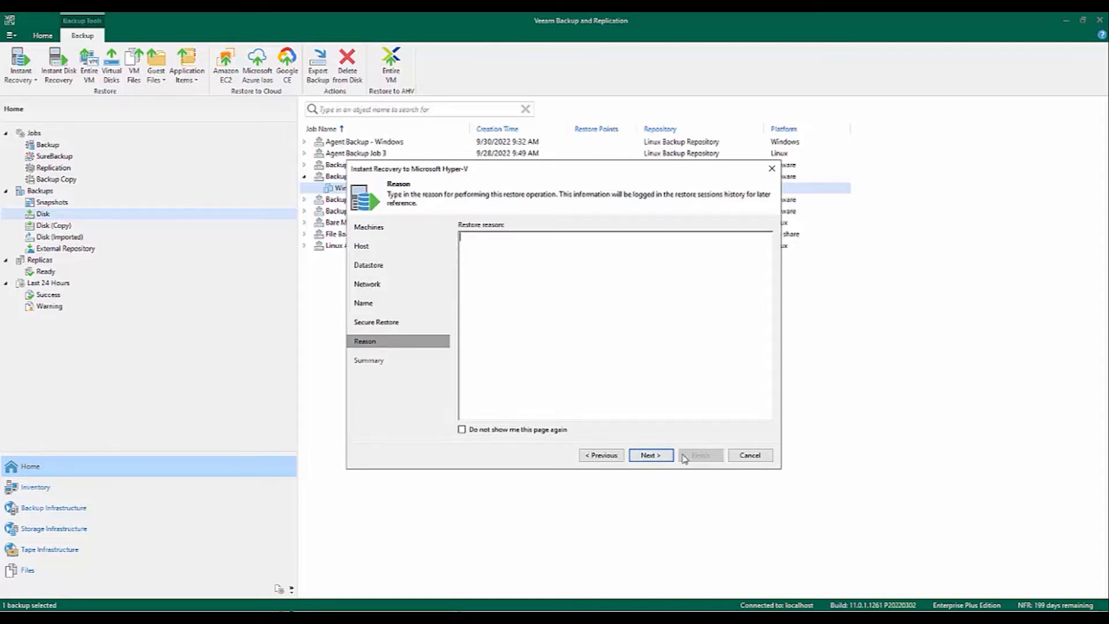
{"action": "left_click", "coordinate": [663, 456]}
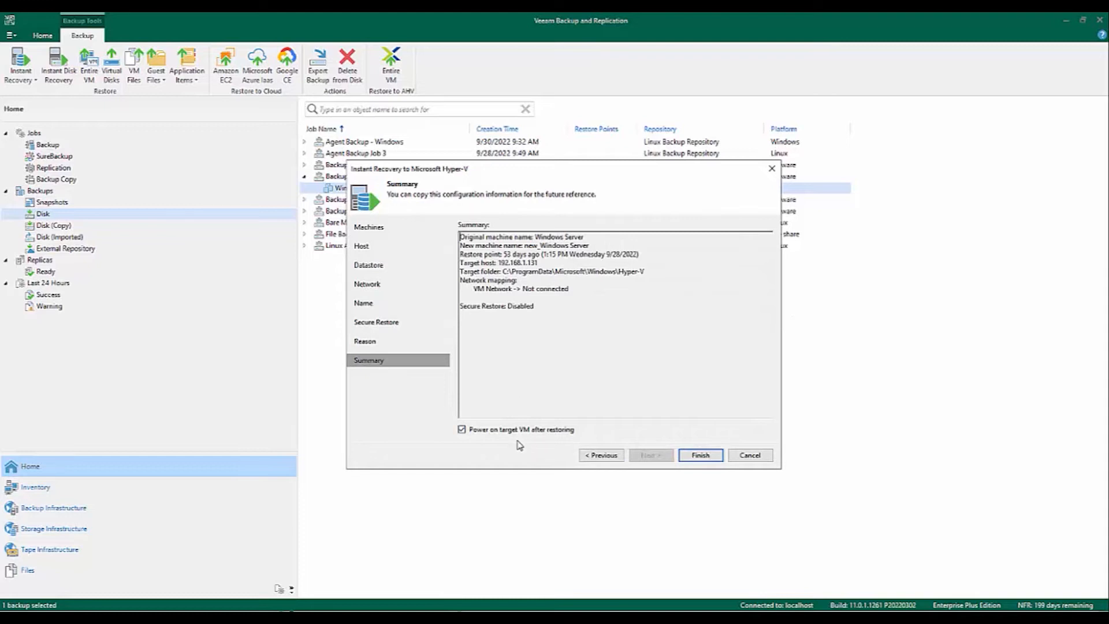
{"action": "left_click", "coordinate": [462, 430]}
{"action": "left_click", "coordinate": [698, 455]}
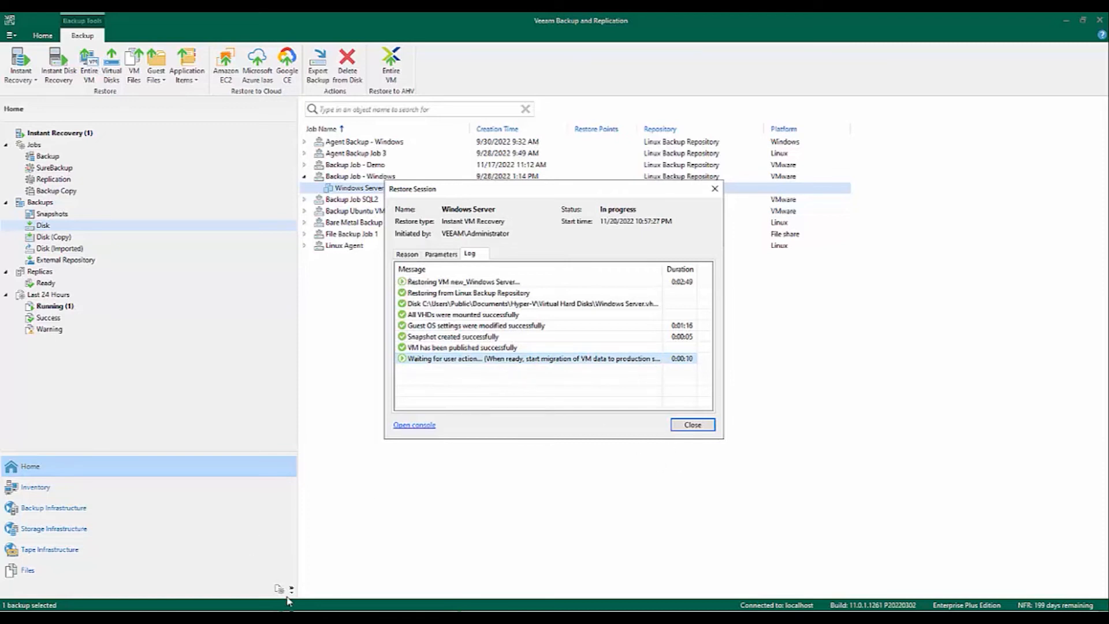
Switch to the 192.168.1.131 remote desktop session and maximize Hyper-V Manager
{"action": "left_click", "coordinate": [297, 617]}
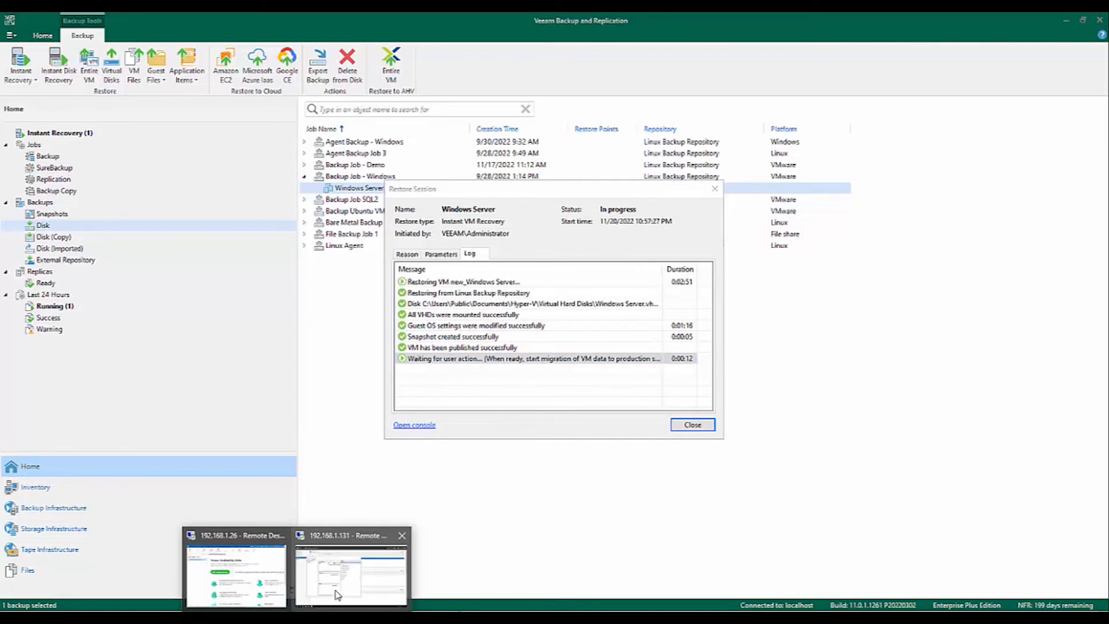
{"action": "left_click", "coordinate": [337, 595]}
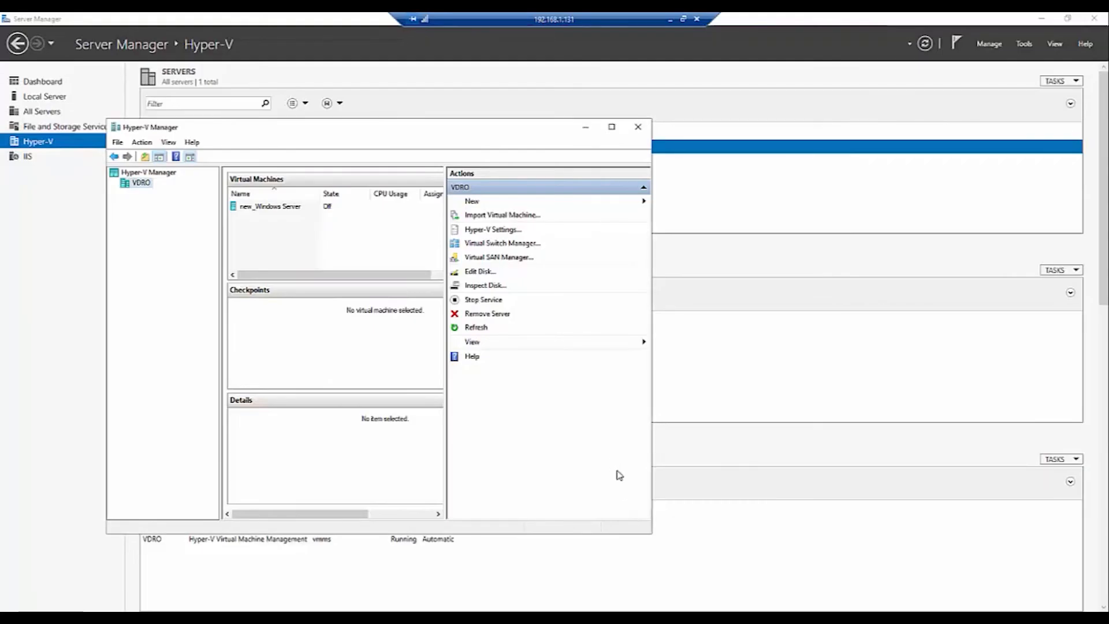
{"action": "left_click", "coordinate": [612, 127]}
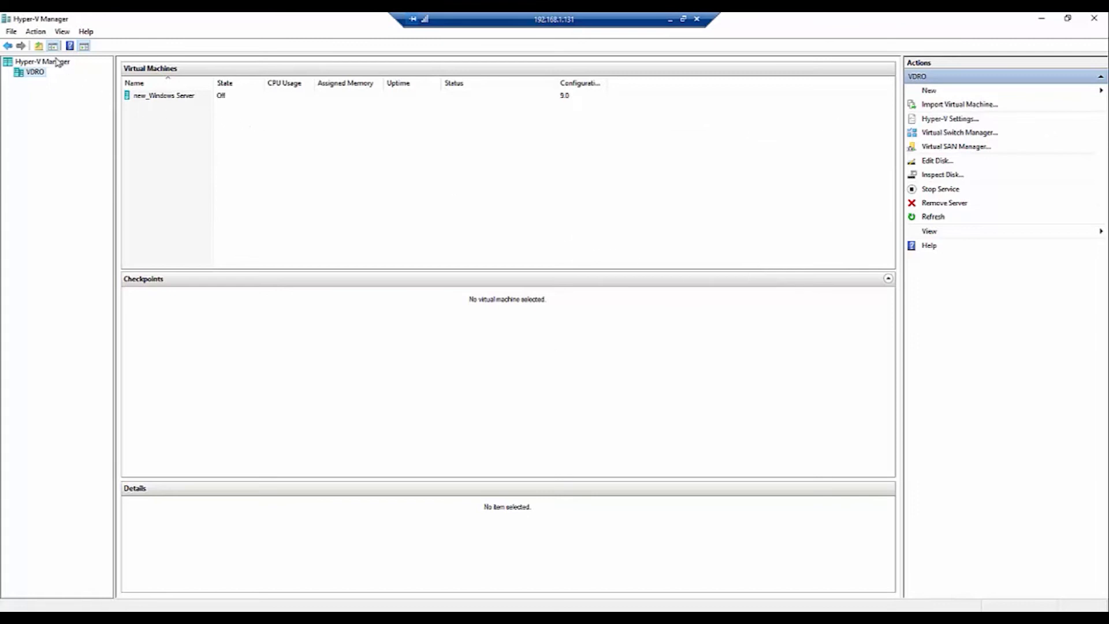
{"action": "right_click", "coordinate": [32, 63]}
{"action": "left_click", "coordinate": [19, 104]}
{"action": "left_click", "coordinate": [10, 47]}
{"action": "left_click", "coordinate": [9, 47]}
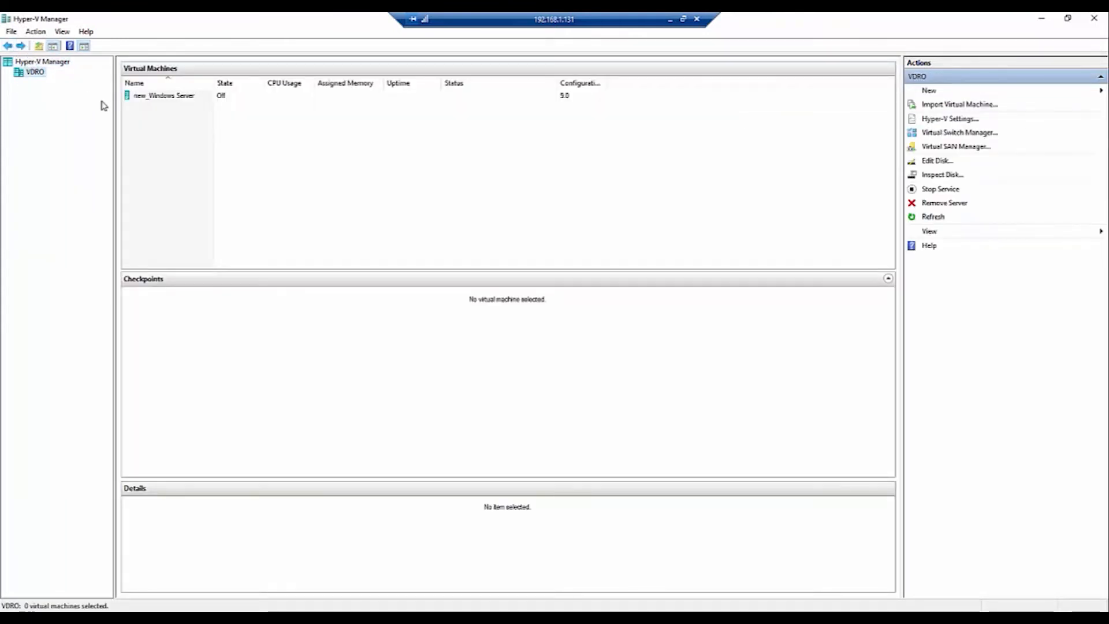
Inspect the new_Windows Server virtual machine's state, checkpoints and available actions on the VDRO host
{"action": "left_click", "coordinate": [146, 98]}
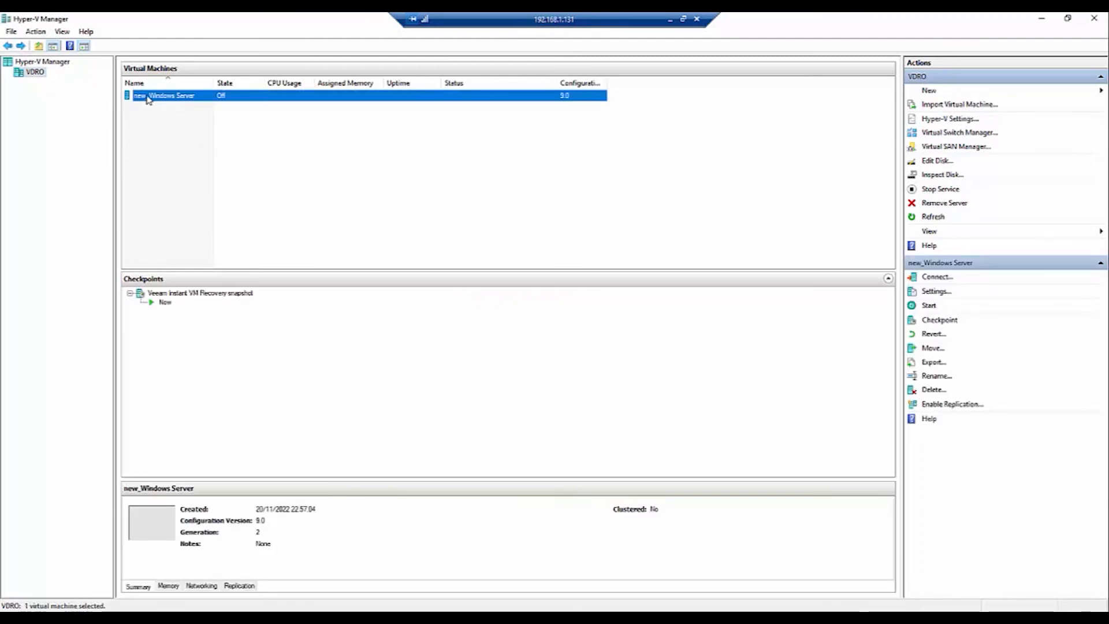
{"action": "right_click", "coordinate": [148, 96]}
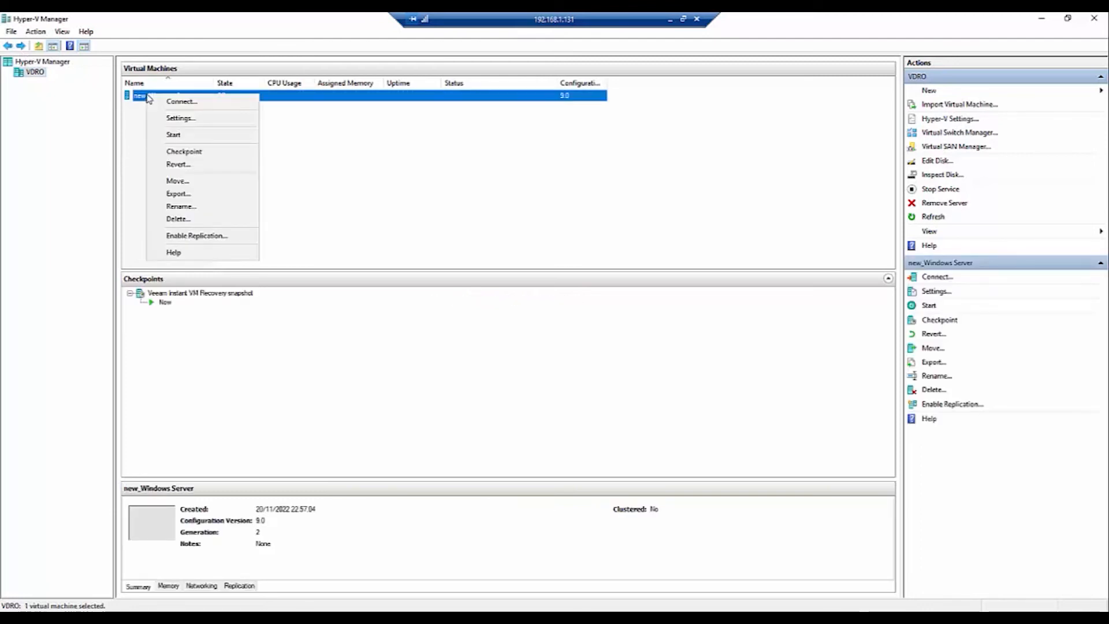
{"action": "left_click", "coordinate": [424, 148]}
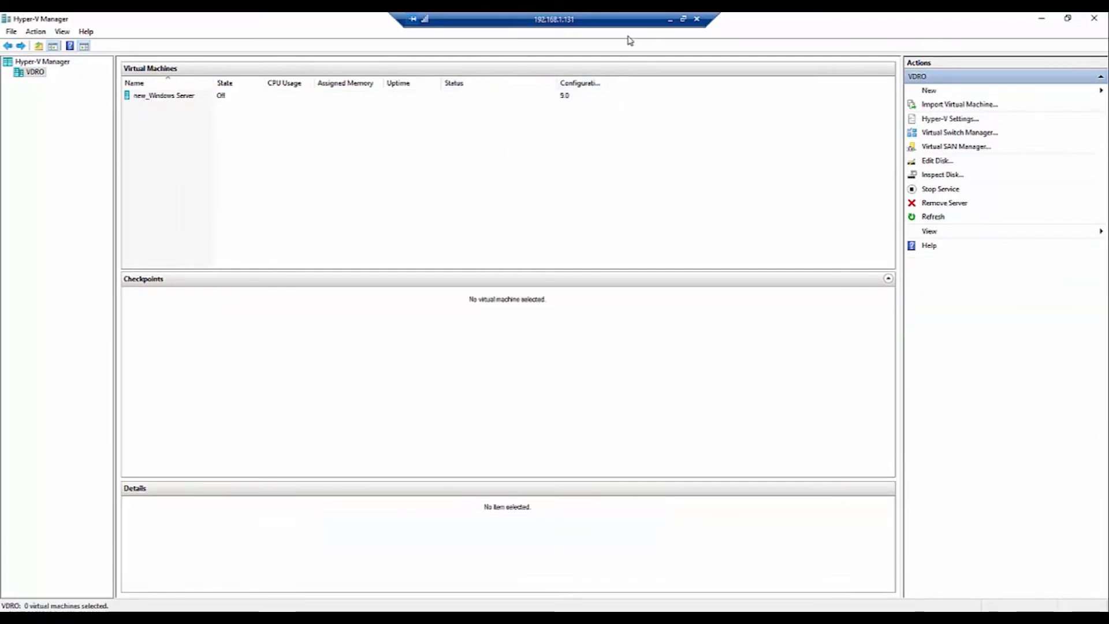
{"action": "left_click", "coordinate": [184, 97]}
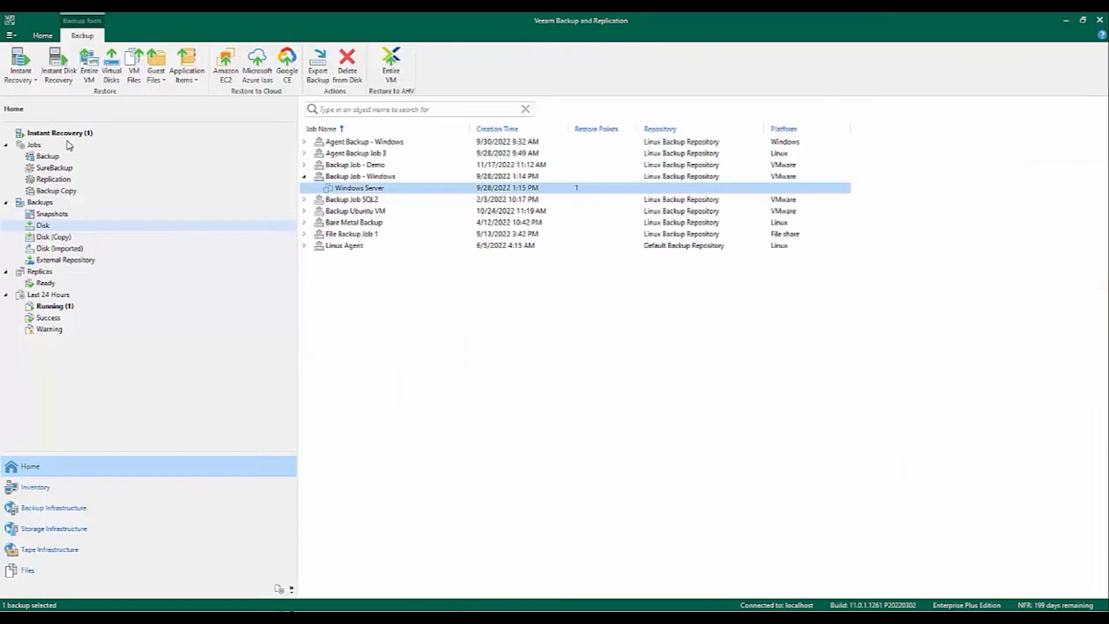
Migrate the mounted new_Windows Server instant recovery to production
{"action": "left_click", "coordinate": [70, 134]}
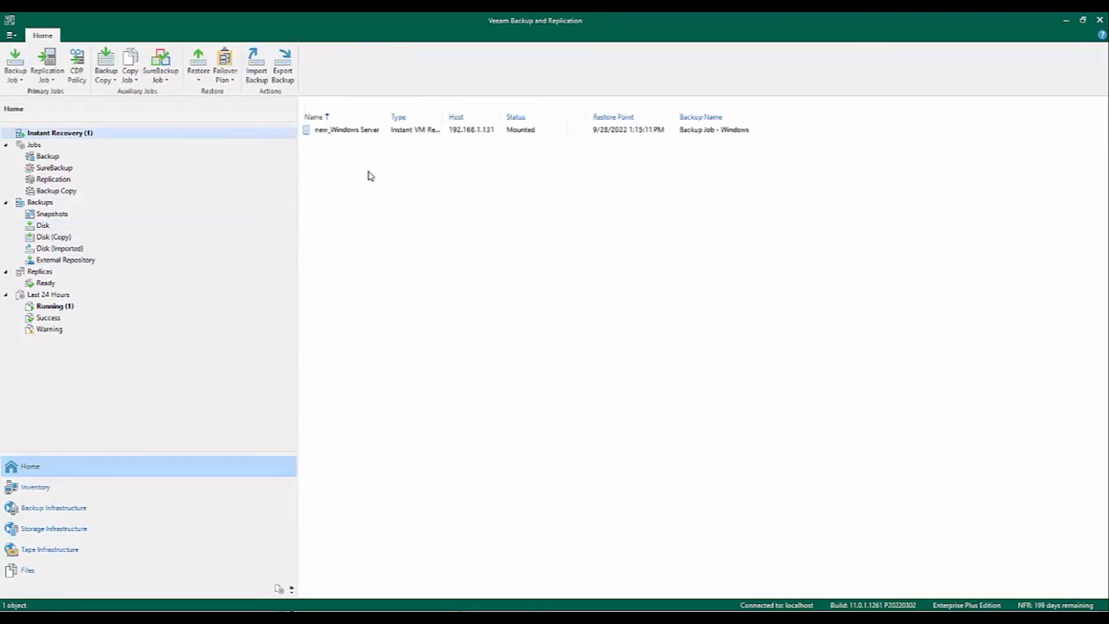
{"action": "left_click", "coordinate": [359, 131]}
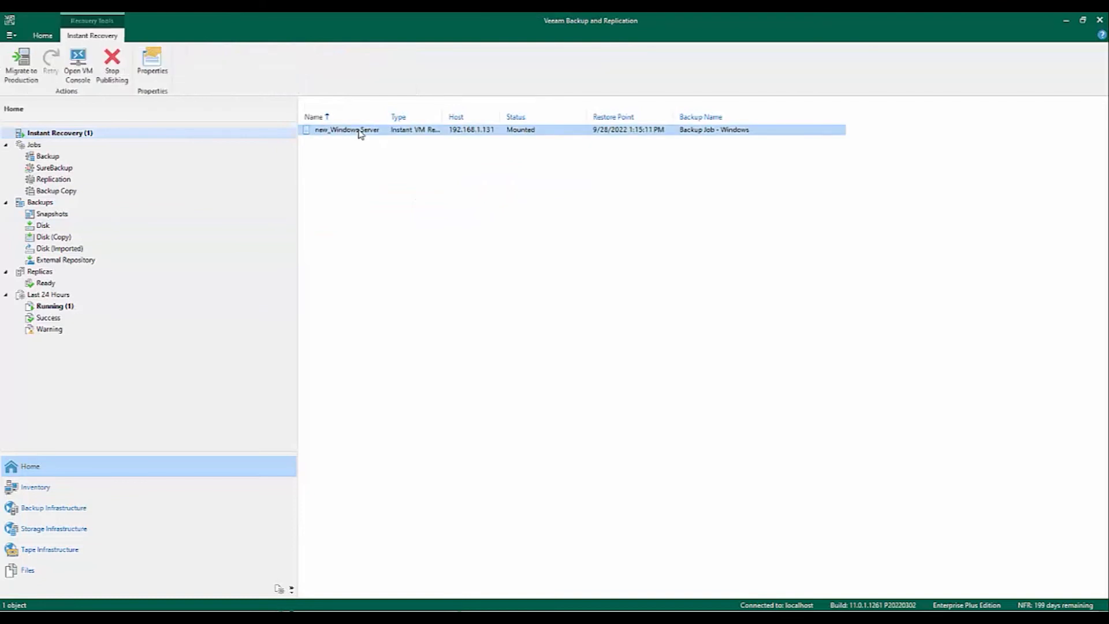
{"action": "right_click", "coordinate": [359, 133]}
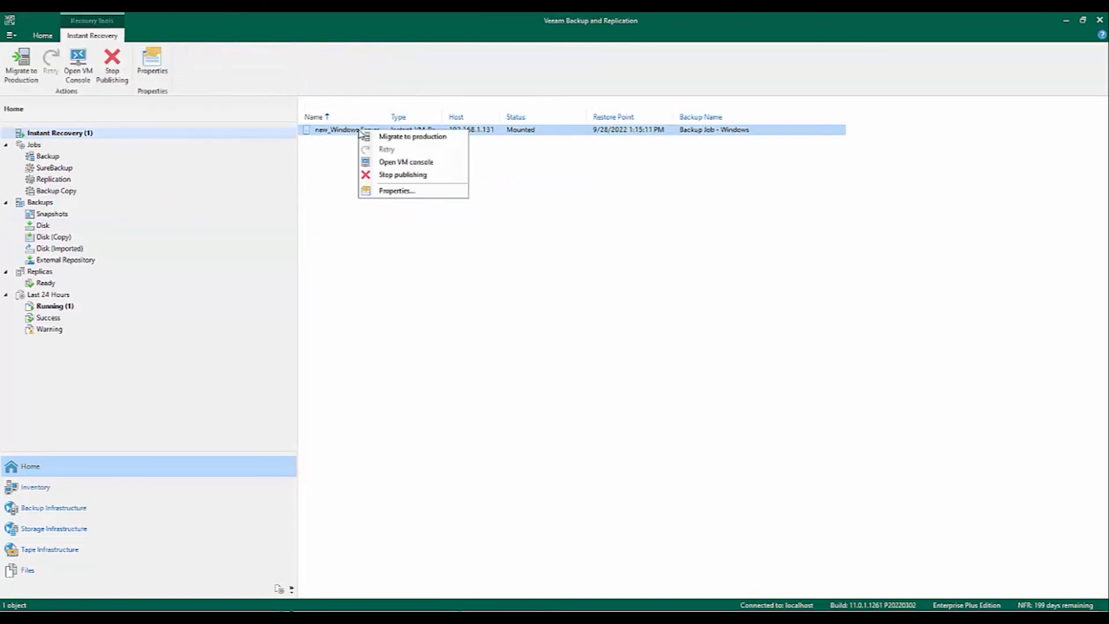
{"action": "left_click", "coordinate": [366, 139]}
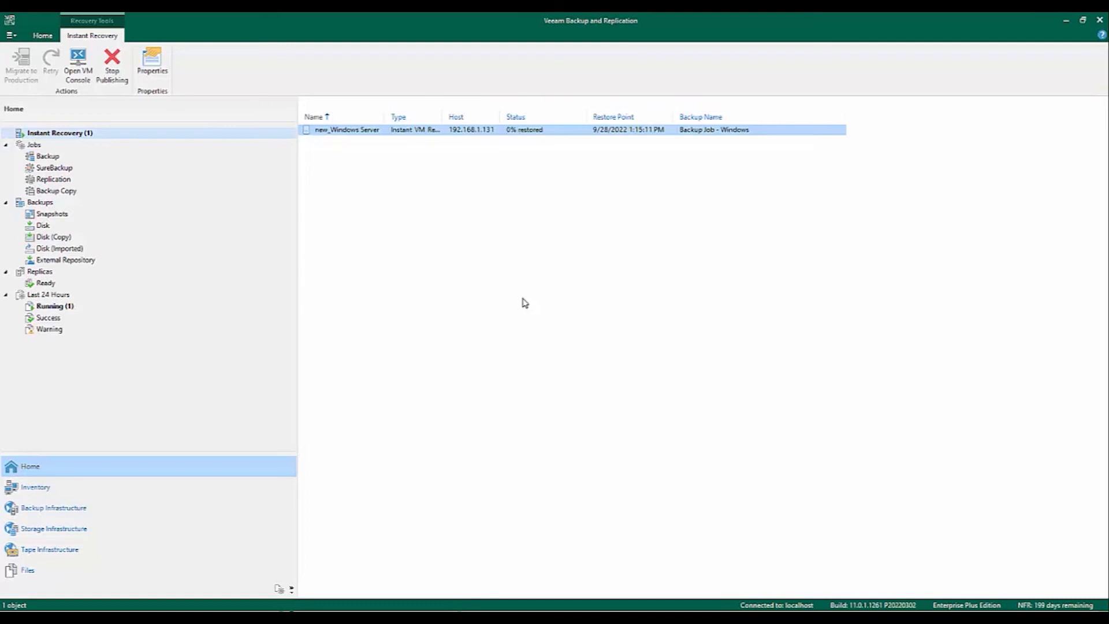
Open the running Windows Server restore session and follow the migration progress in its log
{"action": "left_click", "coordinate": [529, 155]}
{"action": "left_click", "coordinate": [451, 129]}
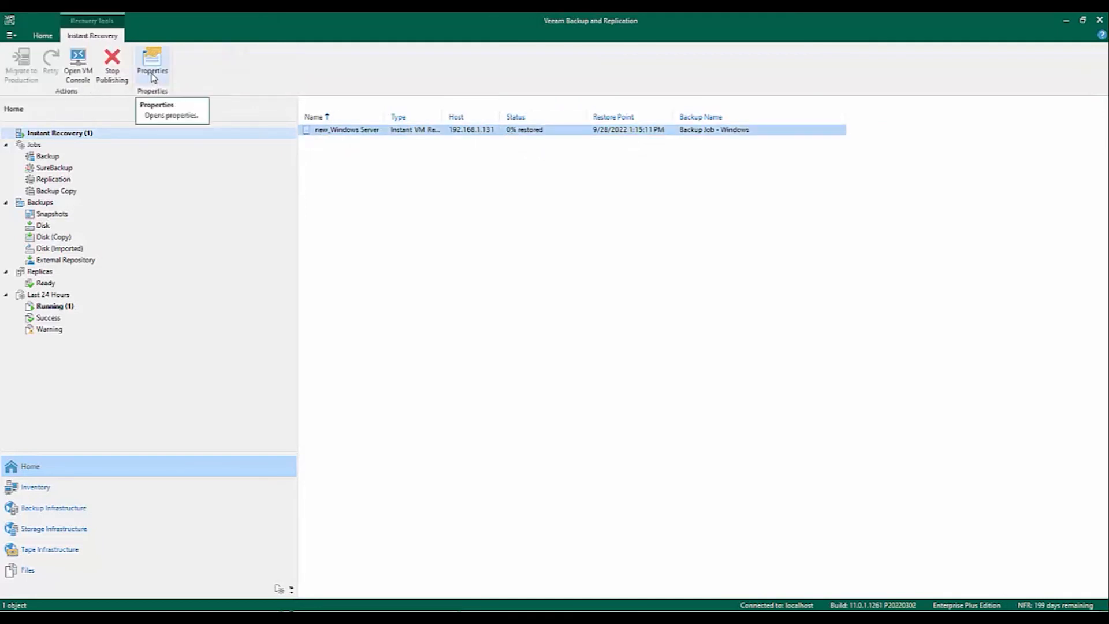
{"action": "left_click", "coordinate": [62, 306]}
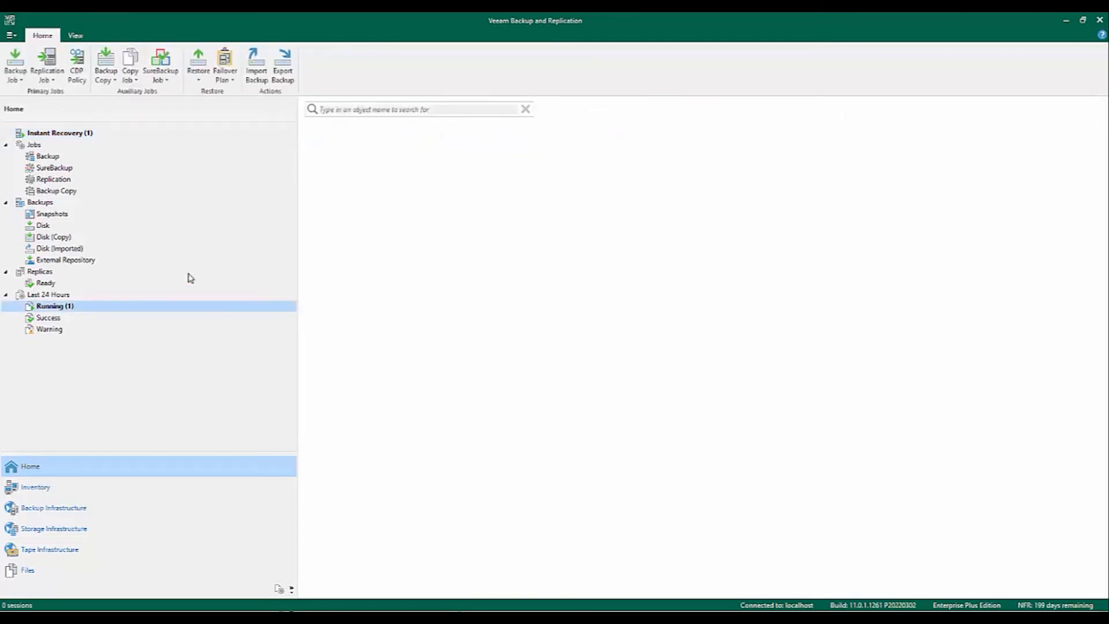
{"action": "left_click", "coordinate": [367, 148]}
{"action": "left_click", "coordinate": [57, 81]}
{"action": "left_click", "coordinate": [545, 371]}
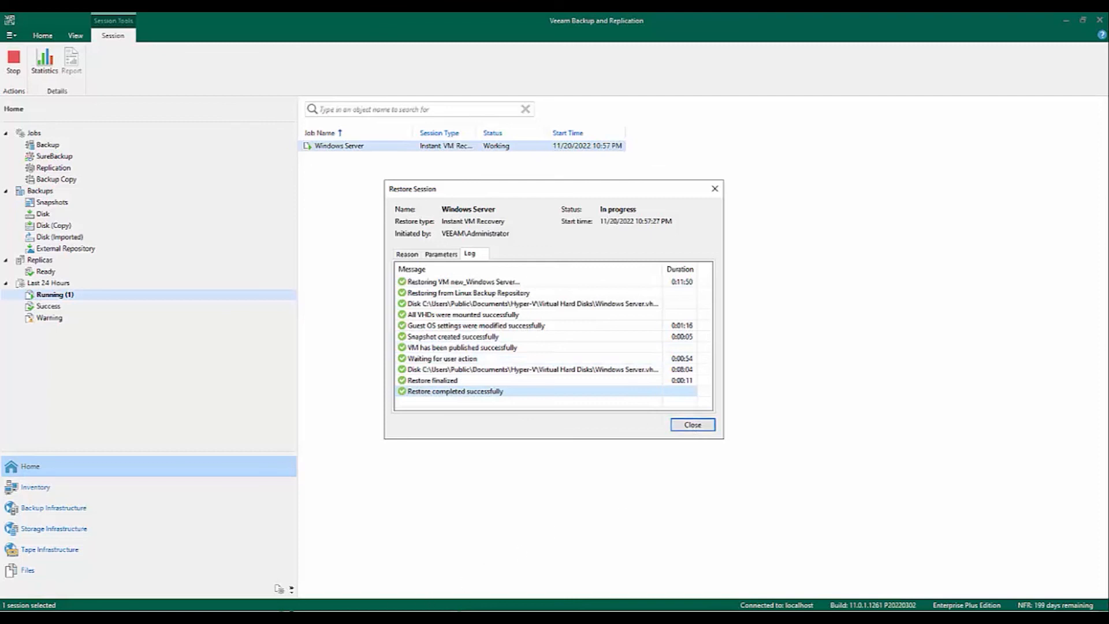
Switch to the 192.168.1.131 remote desktop session and refresh the virtual machine information of the VDRO host
{"action": "mouse_move", "coordinate": [300, 611]}
{"action": "left_click", "coordinate": [402, 574]}
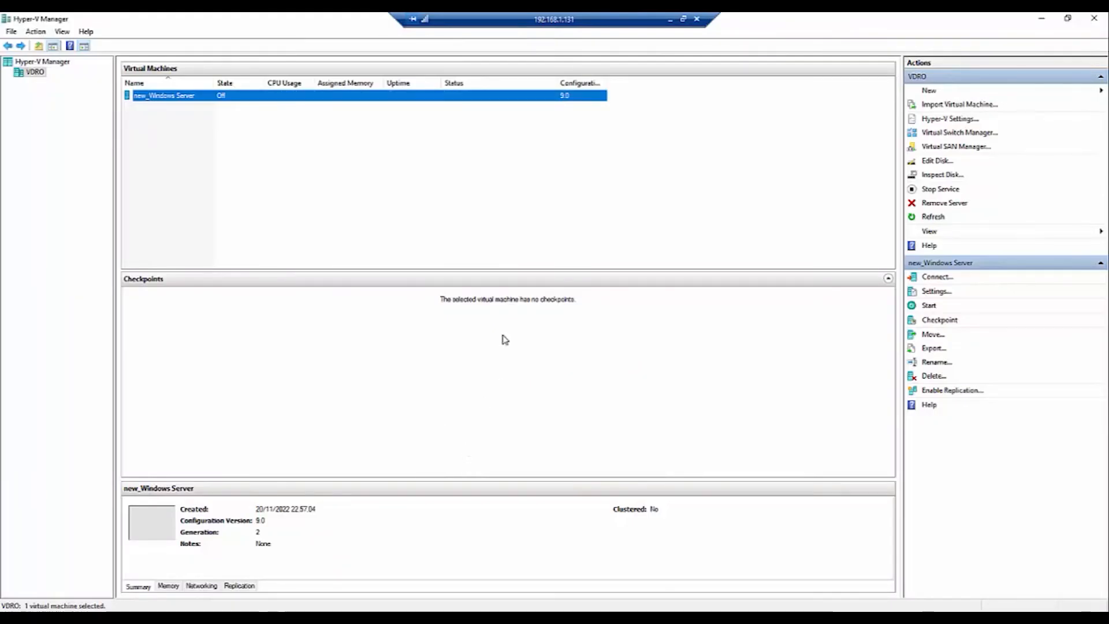
{"action": "left_click", "coordinate": [398, 216]}
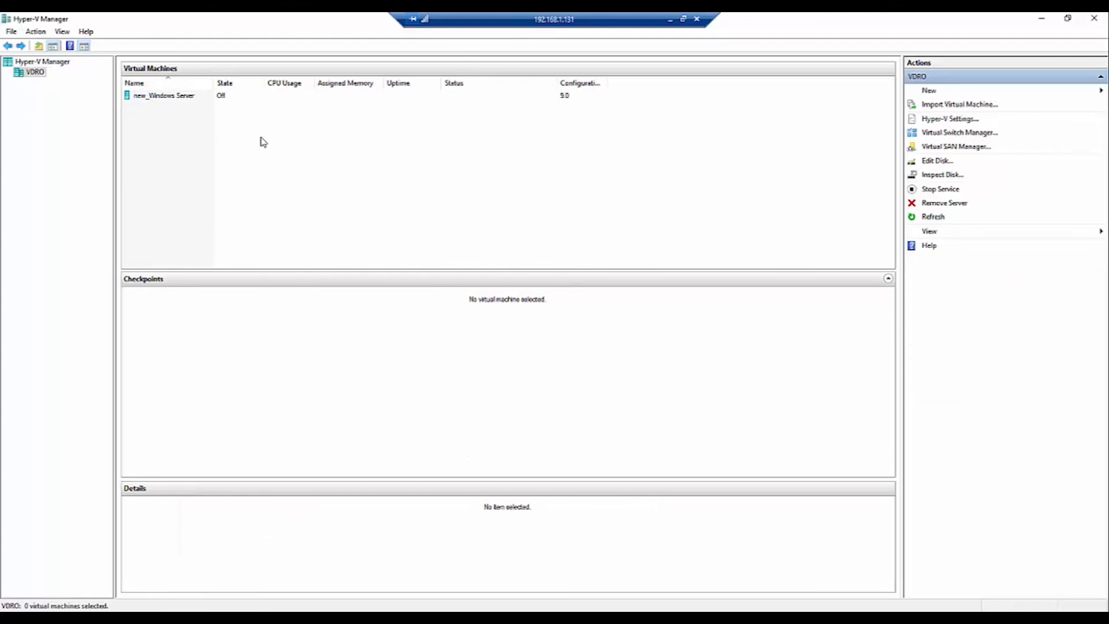
{"action": "right_click", "coordinate": [263, 142]}
{"action": "left_click", "coordinate": [166, 111]}
{"action": "left_click", "coordinate": [162, 97]}
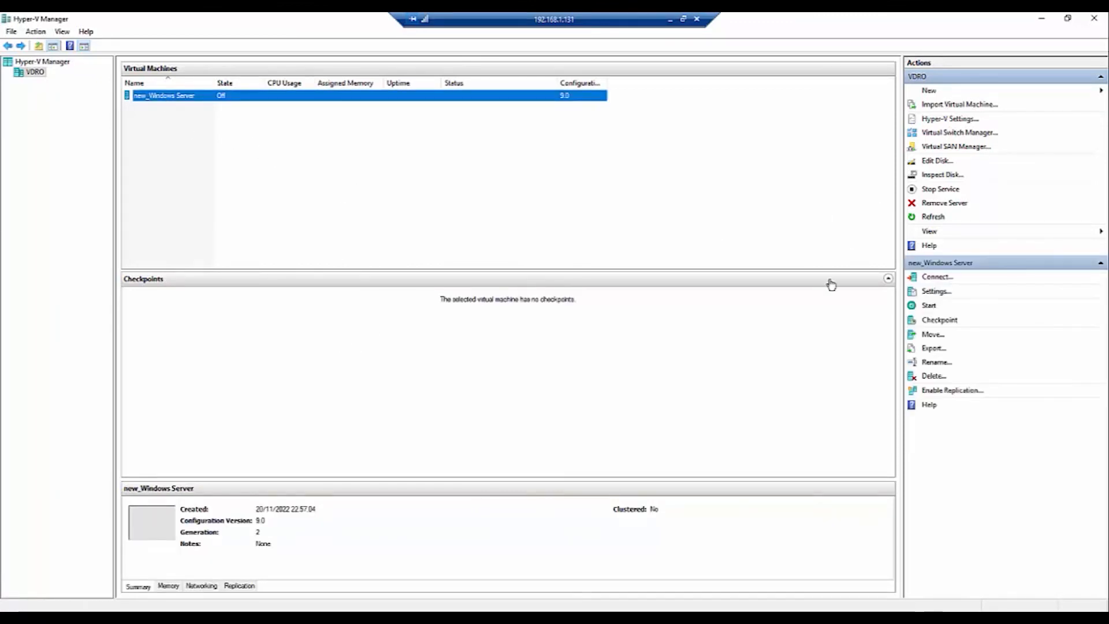
{"action": "left_click", "coordinate": [914, 218]}
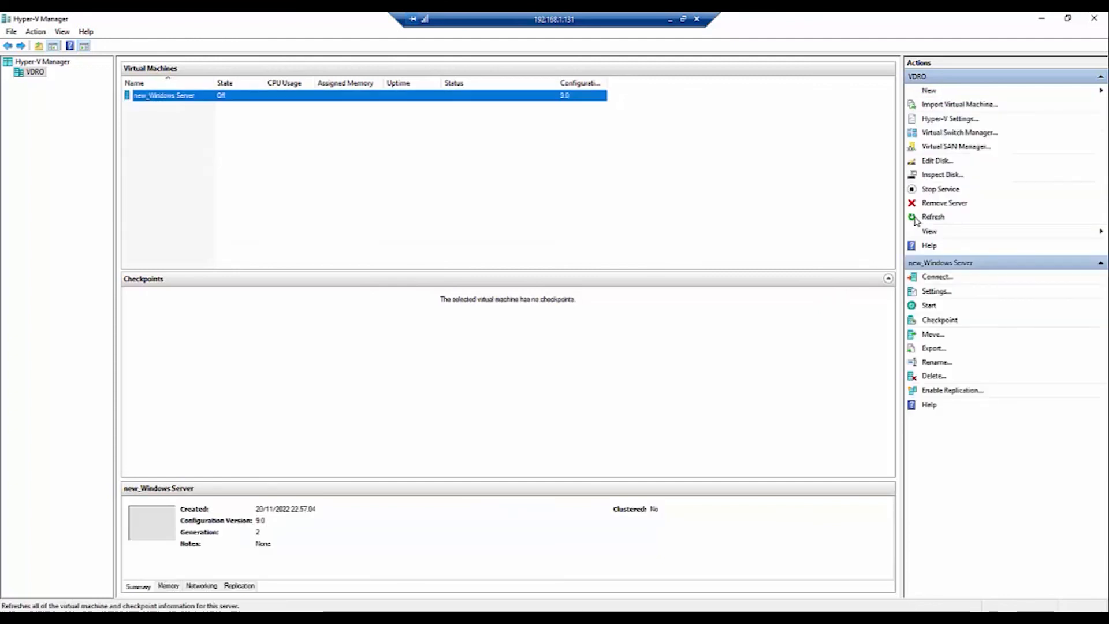
{"action": "left_click", "coordinate": [915, 219]}
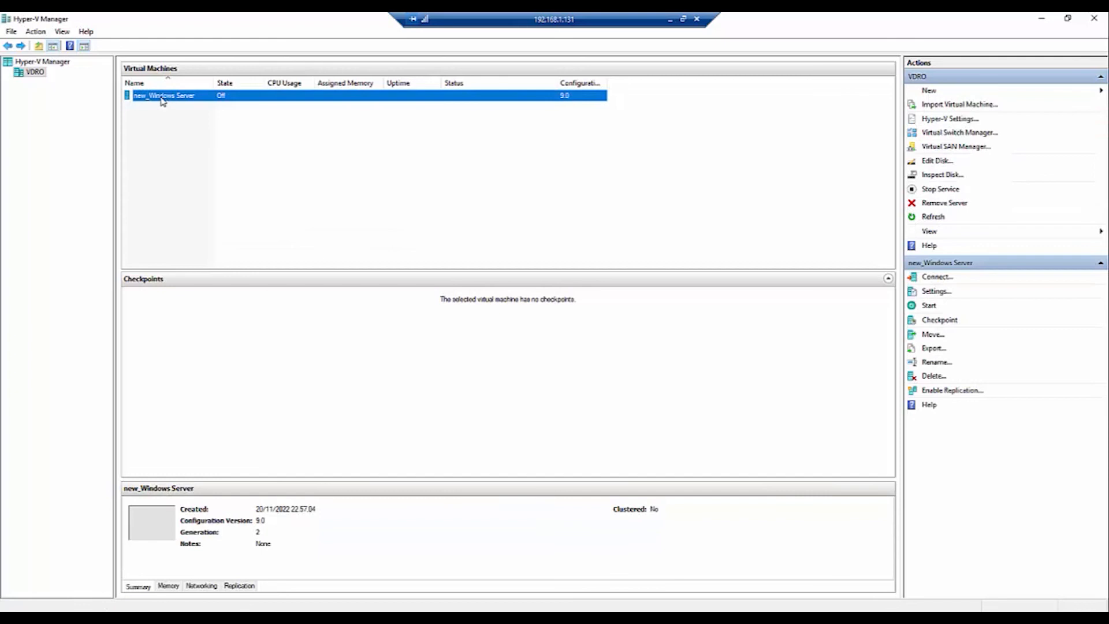
Connect to the new_Windows Server virtual machine and start it from its connection window
{"action": "right_click", "coordinate": [163, 102]}
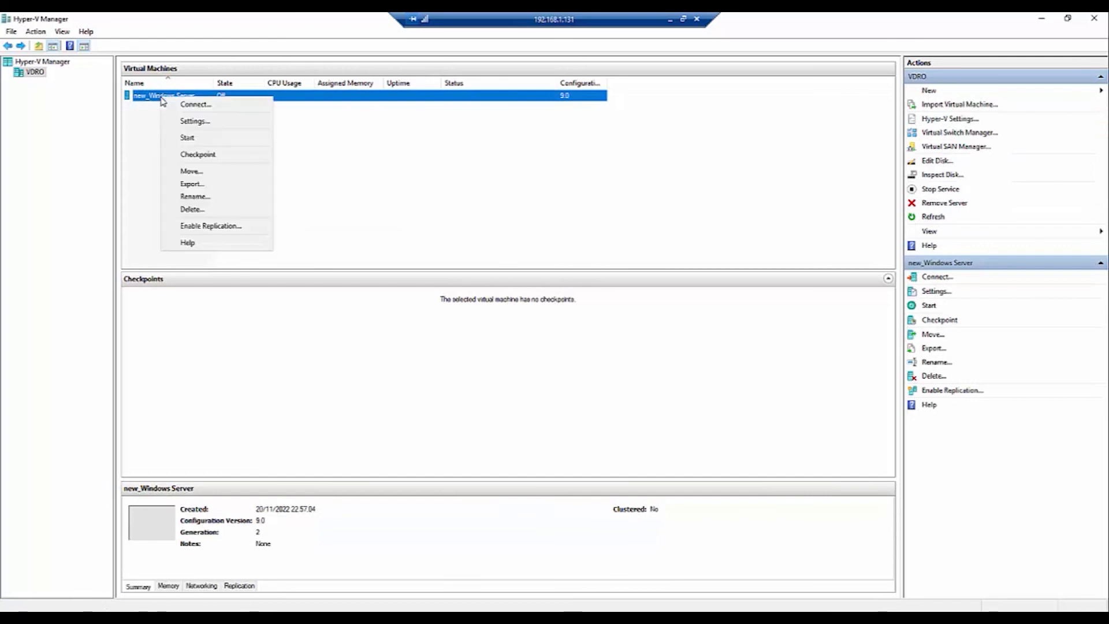
{"action": "left_click", "coordinate": [172, 104]}
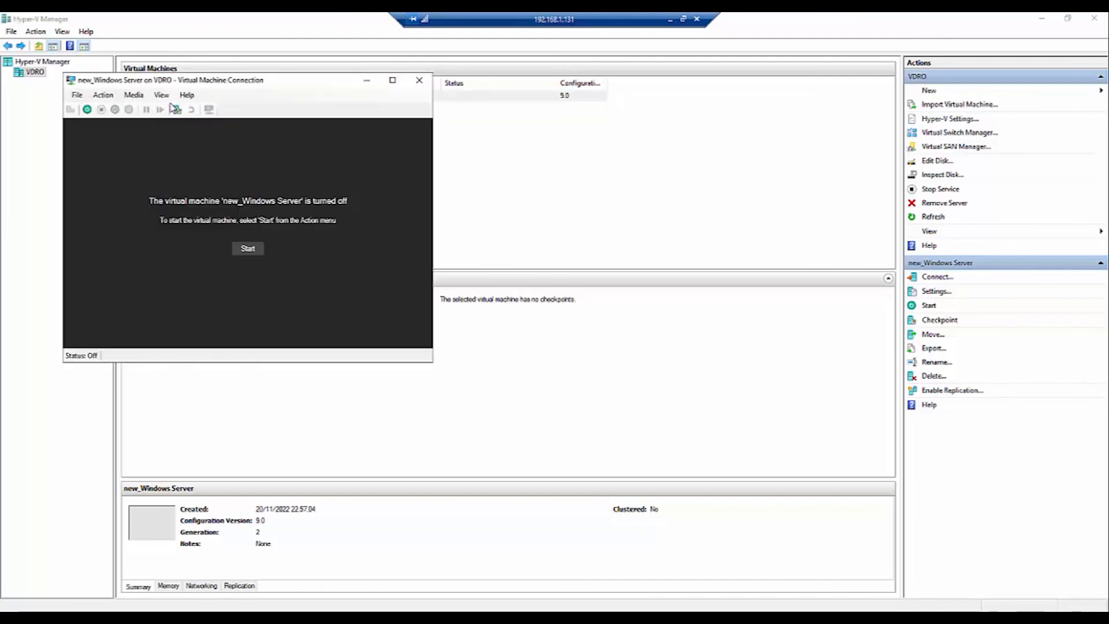
{"action": "left_click_drag", "start_coordinate": [233, 81], "coordinate": [331, 115]}
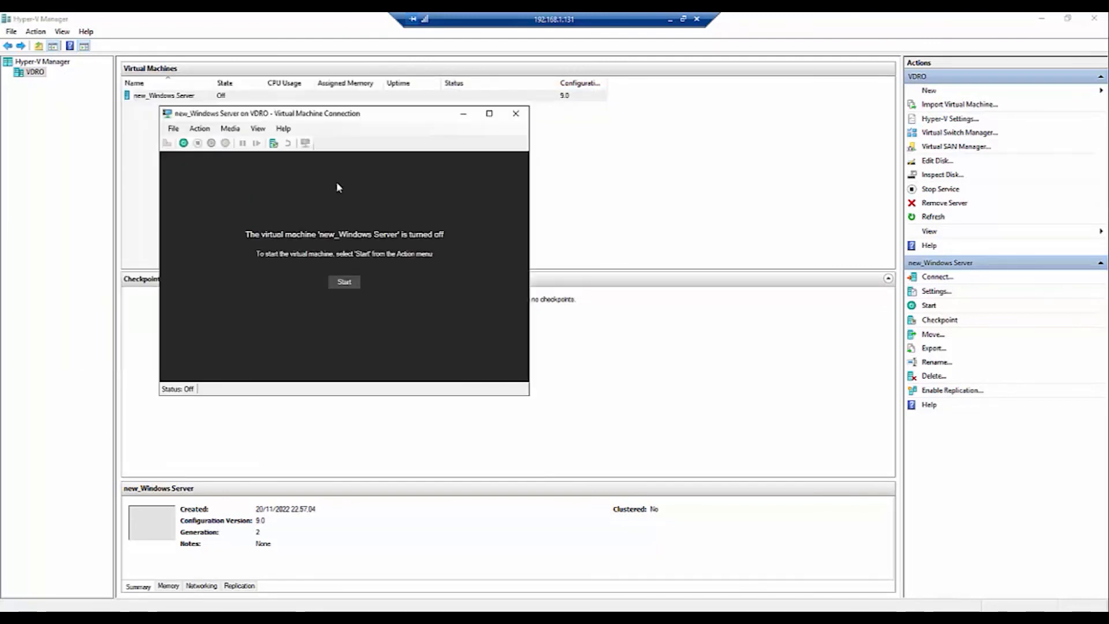
{"action": "left_click", "coordinate": [345, 282]}
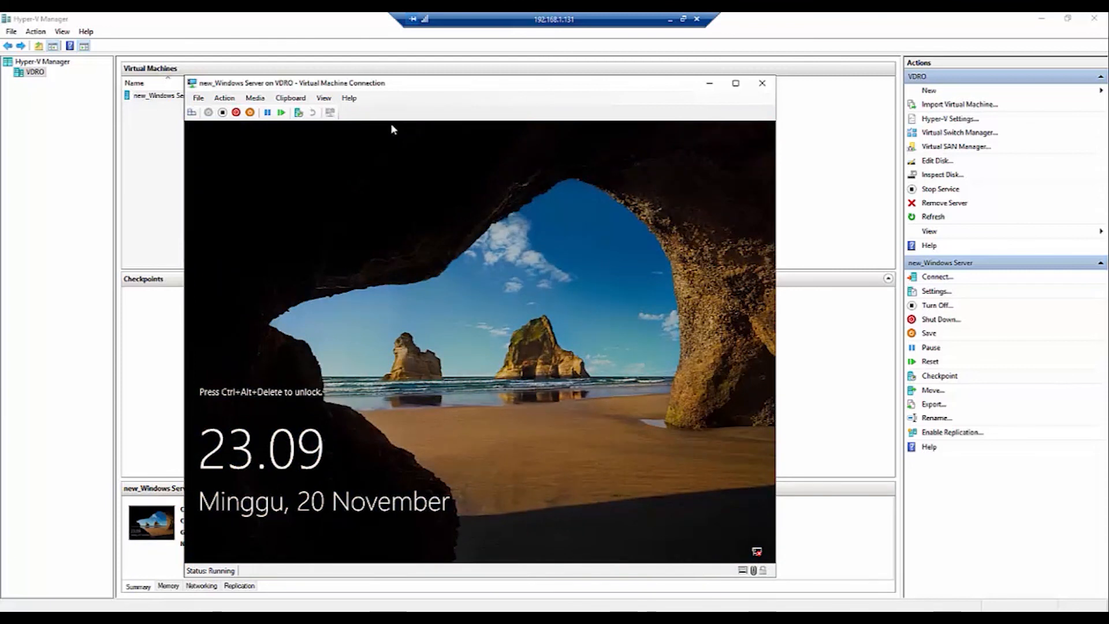
Unlock the virtual machine's lock screen and try to sign in as Administrator with the account password
{"action": "left_click", "coordinate": [223, 100]}
{"action": "left_click", "coordinate": [237, 111]}
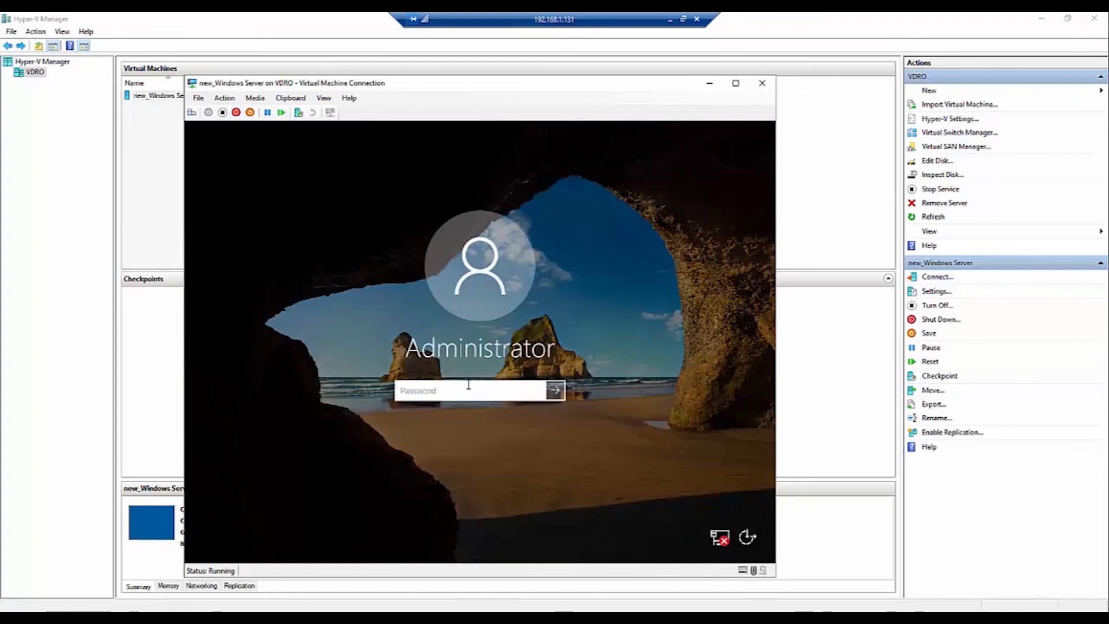
{"action": "type", "text": "••••••"}
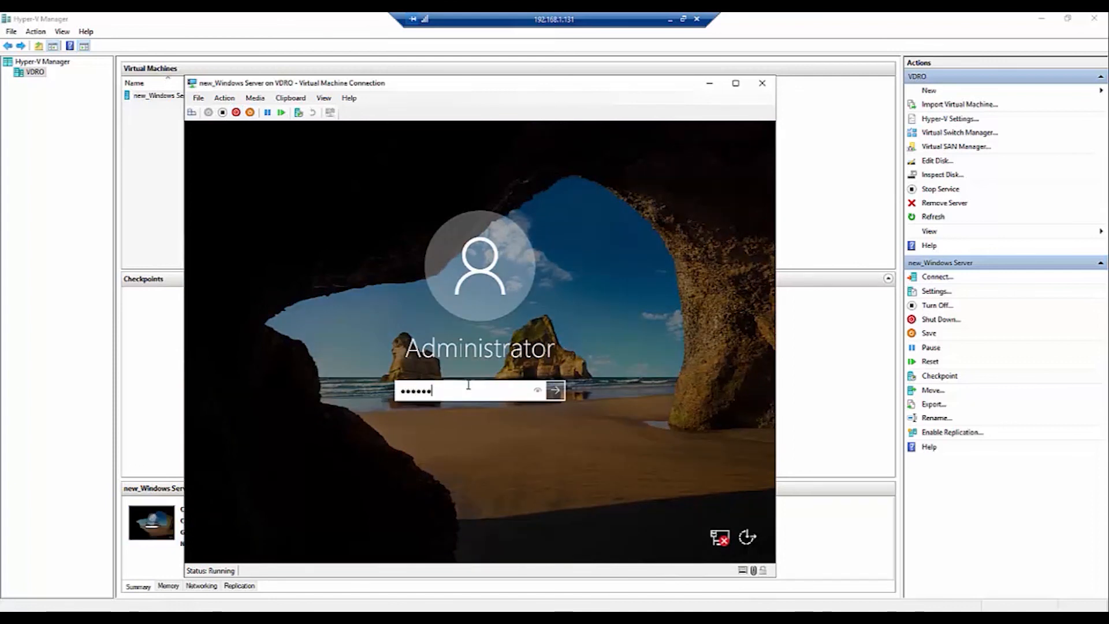
{"action": "type", "text": "•••••"}
{"action": "key", "text": "Return"}
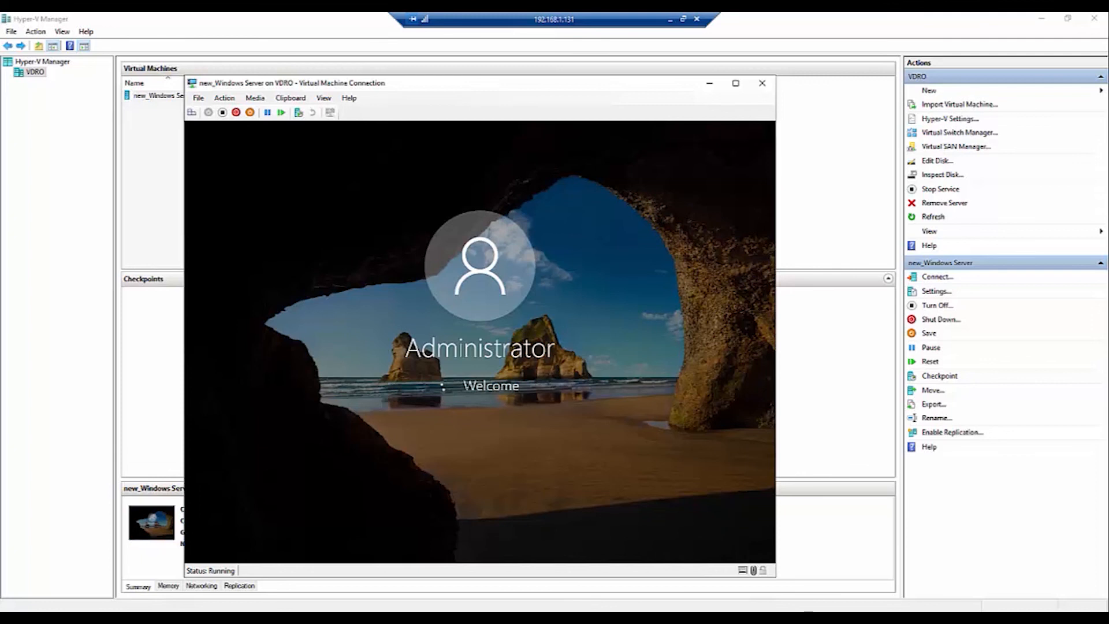
Dismiss the sign-in message and enter the Administrator account password again to sign in to the virtual machine
{"action": "left_click", "coordinate": [471, 413]}
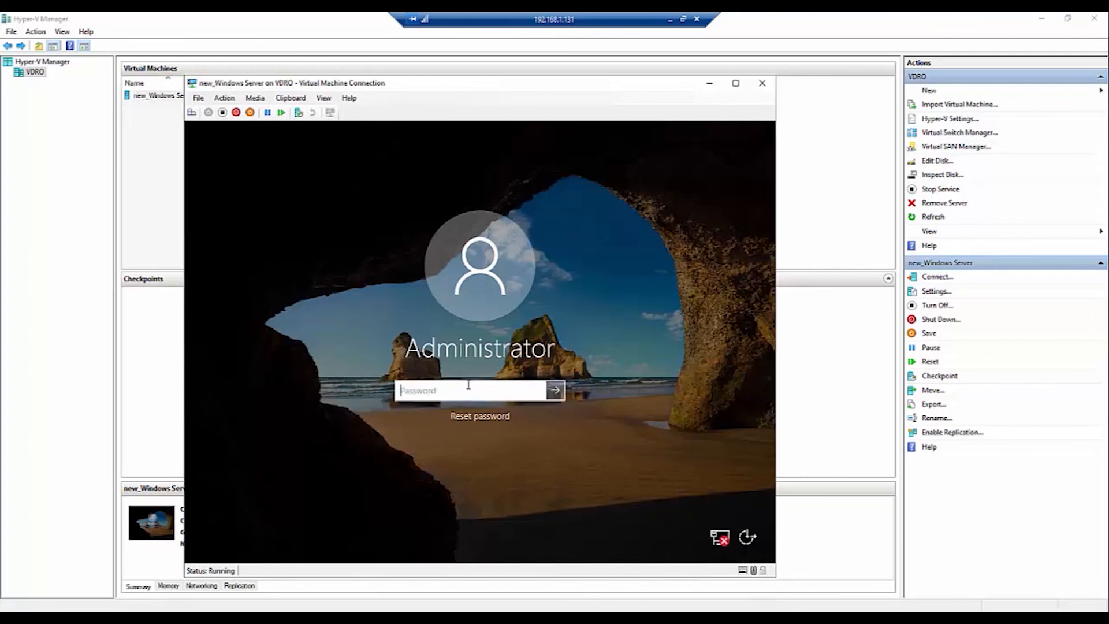
{"action": "type", "text": "••••••••"}
{"action": "key", "text": "Return"}
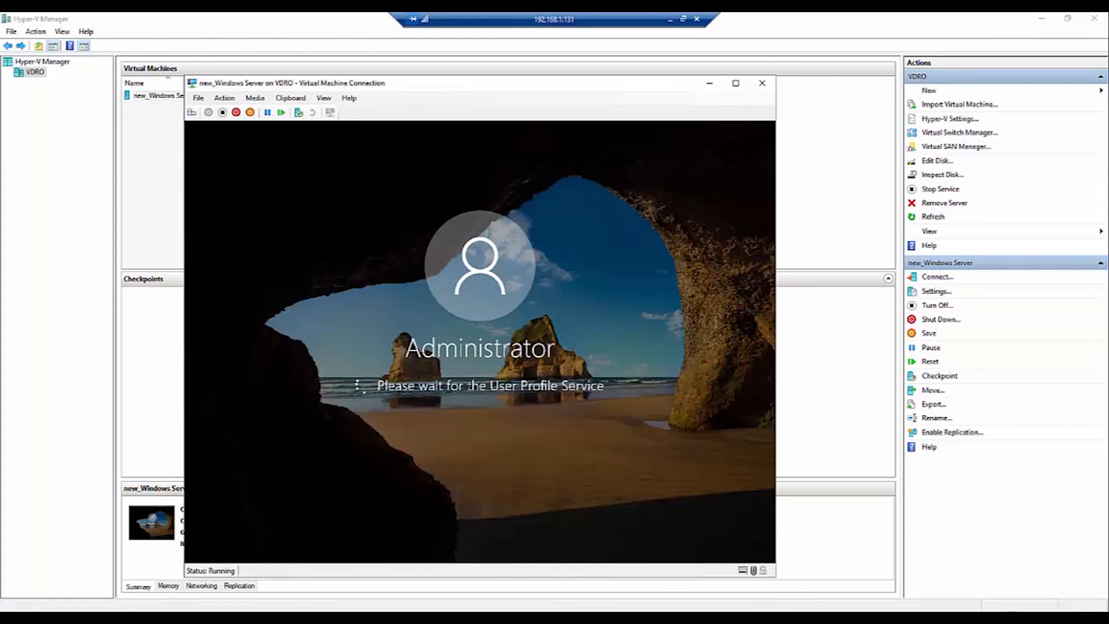